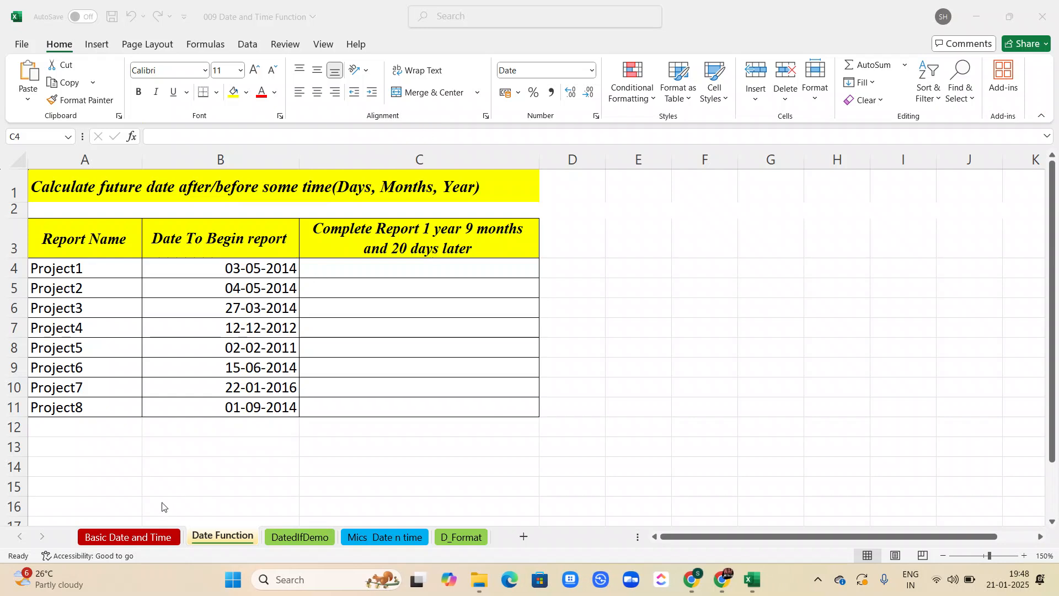
# Step: Review the task and report tables on the Basic Date and Time sheet, and return to the Date Function sheet
pyautogui.click(126, 536)
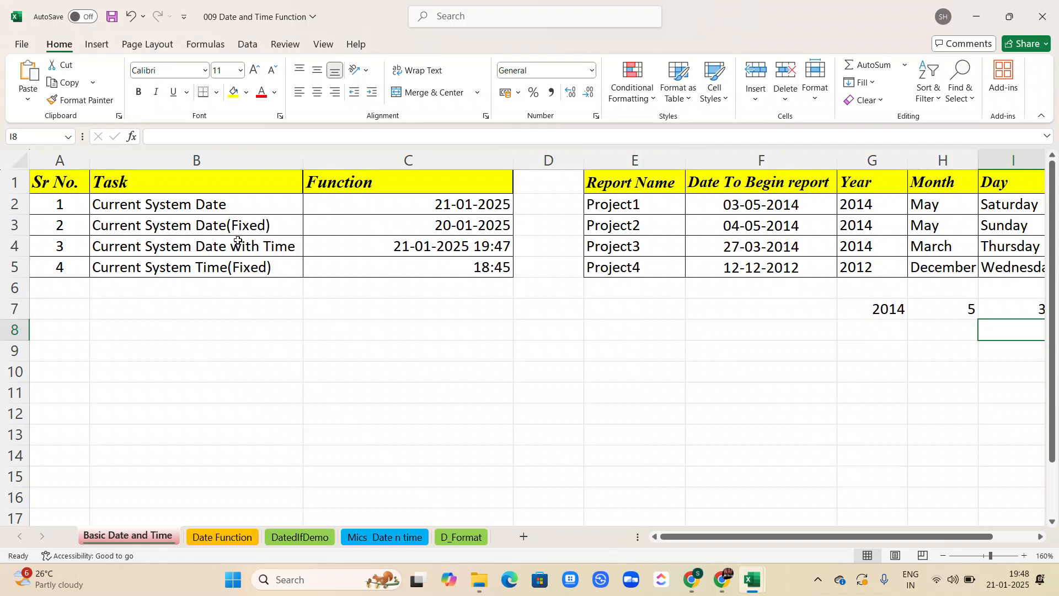
pyautogui.hscroll(-1, 238, 240)
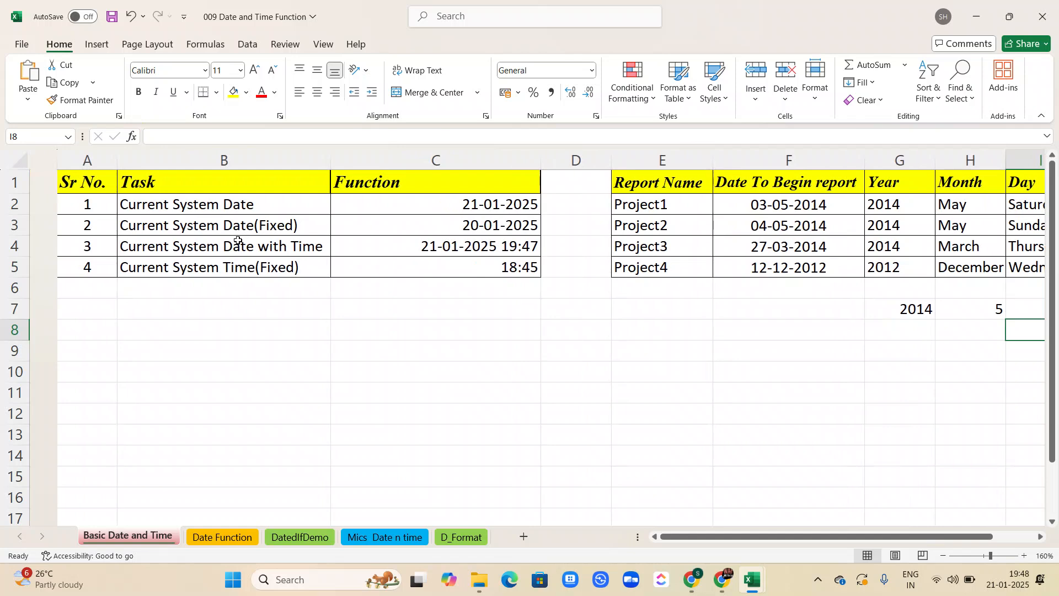
pyautogui.hscroll(5, 238, 240)
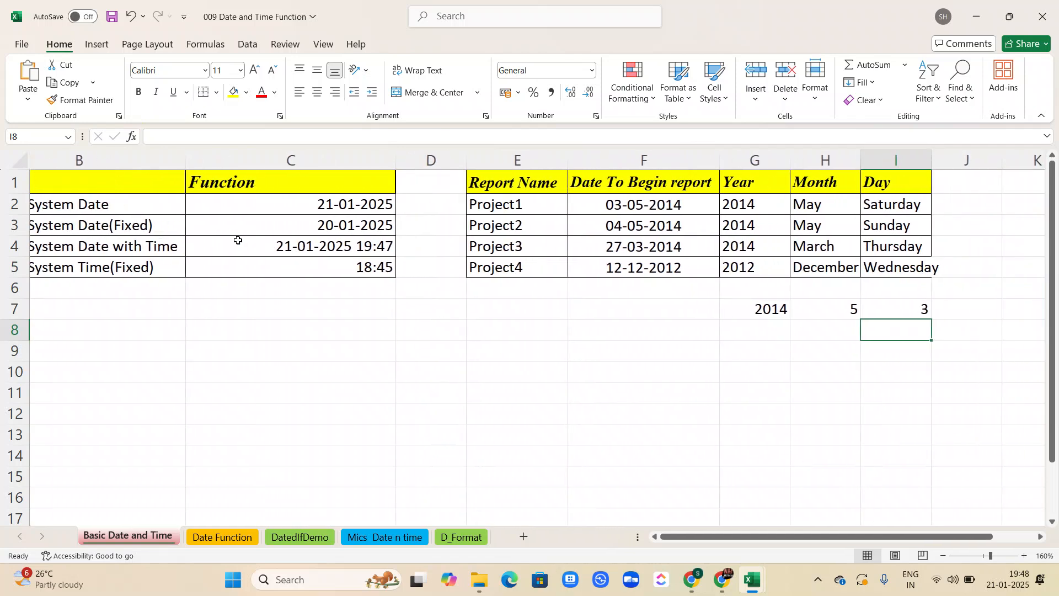
pyautogui.click(229, 536)
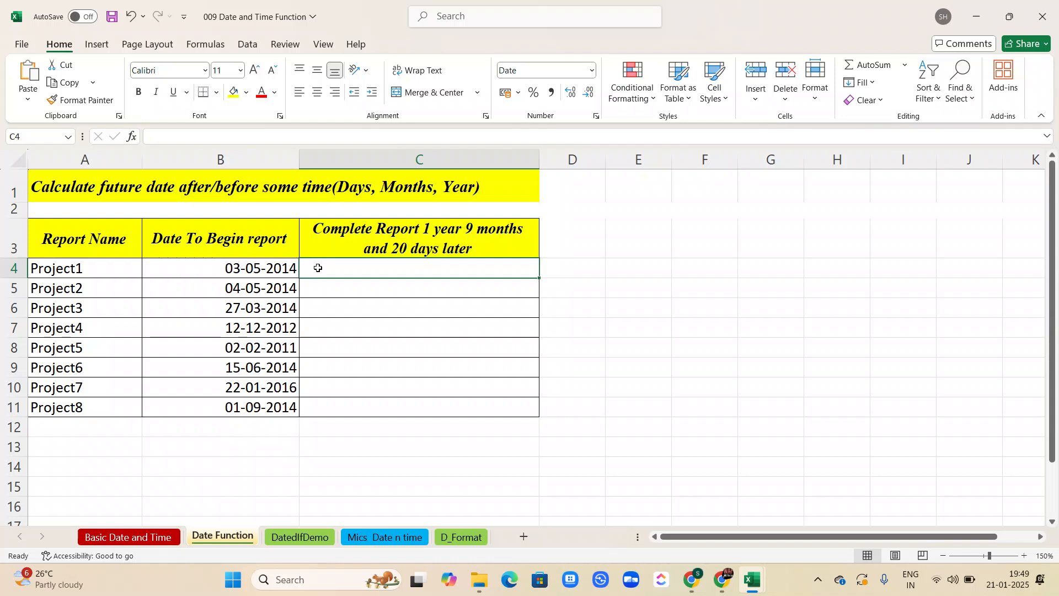
# Step: Begin a DATE formula in C4 with YEAR(B4)+1 as its year argument
pyautogui.click(318, 268)
pyautogui.write('=')
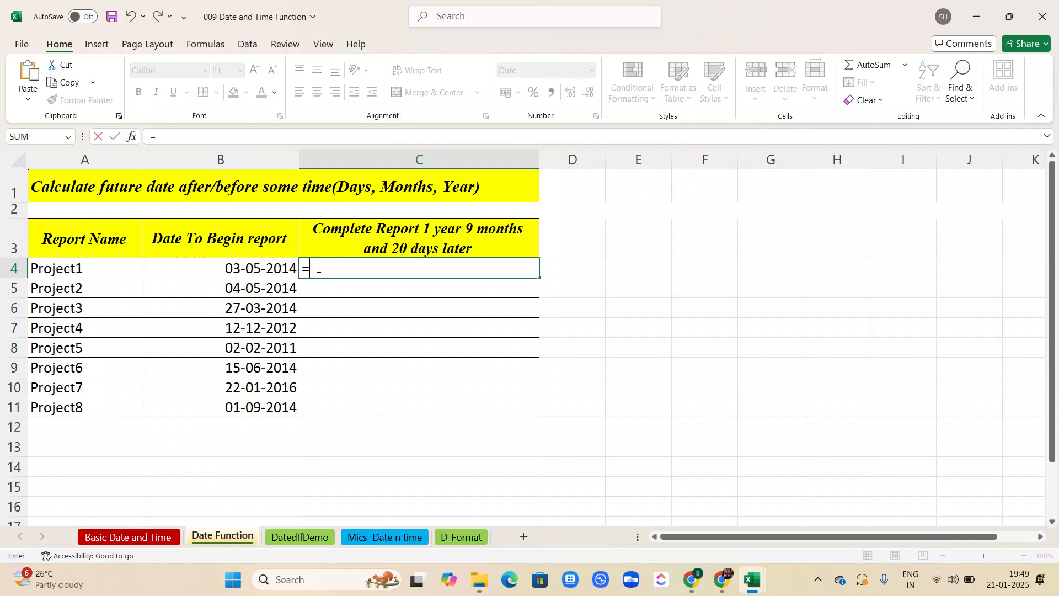
pyautogui.write('date')
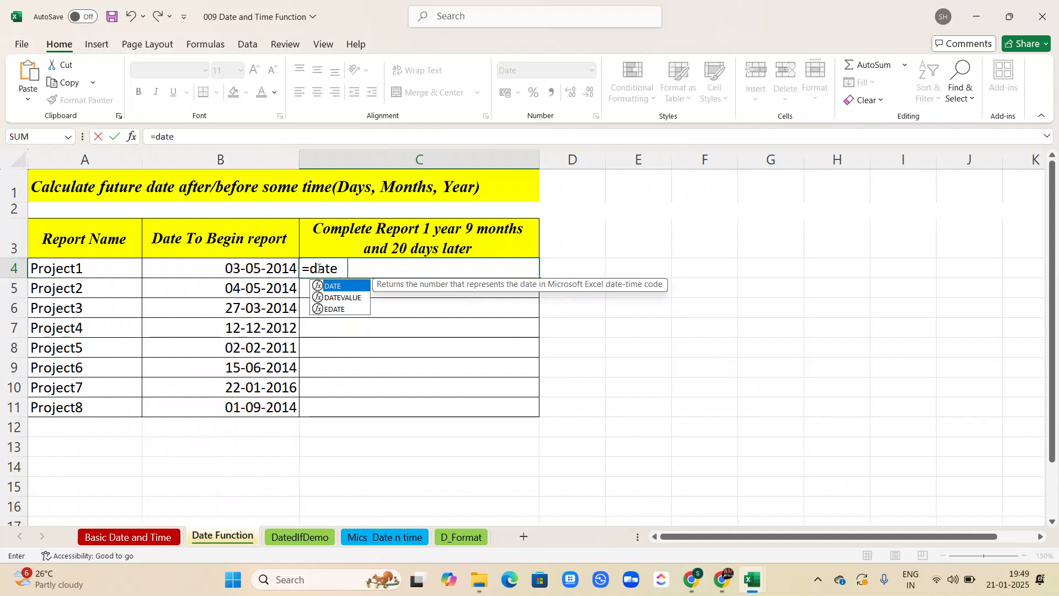
pyautogui.press('Tab')
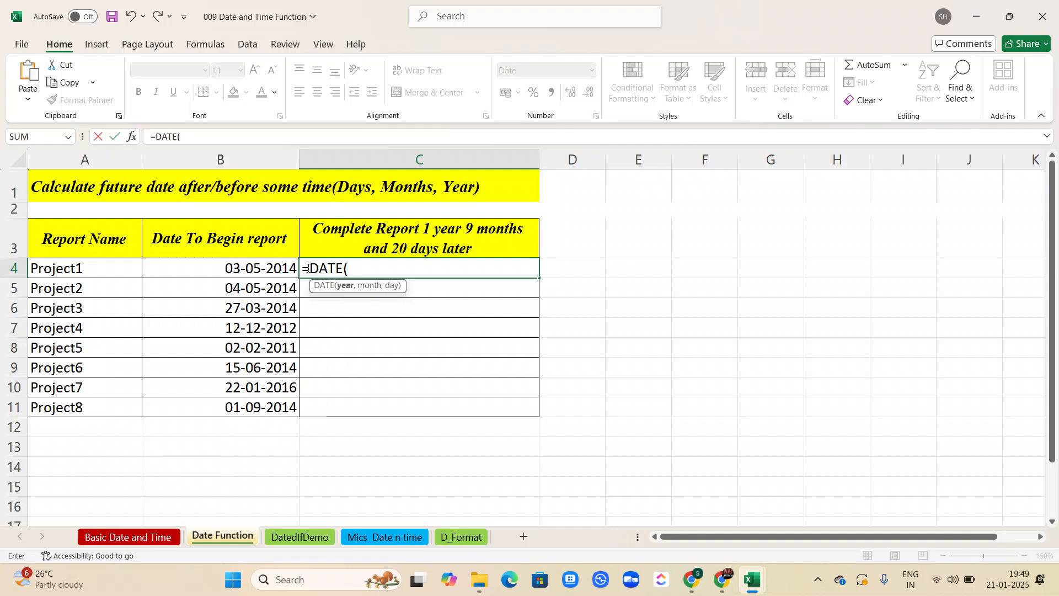
pyautogui.write('yea')
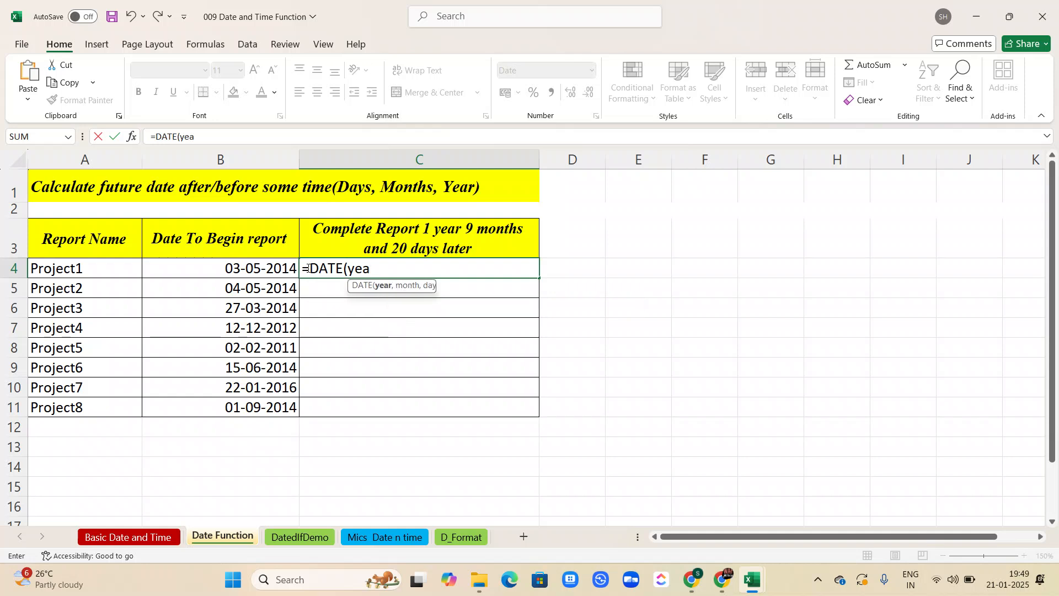
pyautogui.press('Tab')
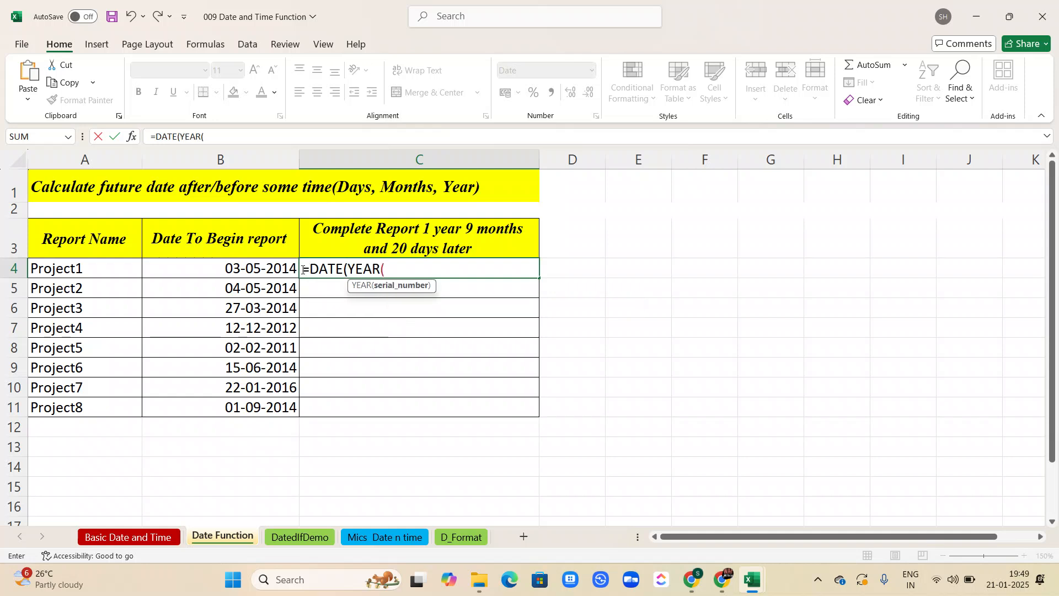
pyautogui.click(247, 270)
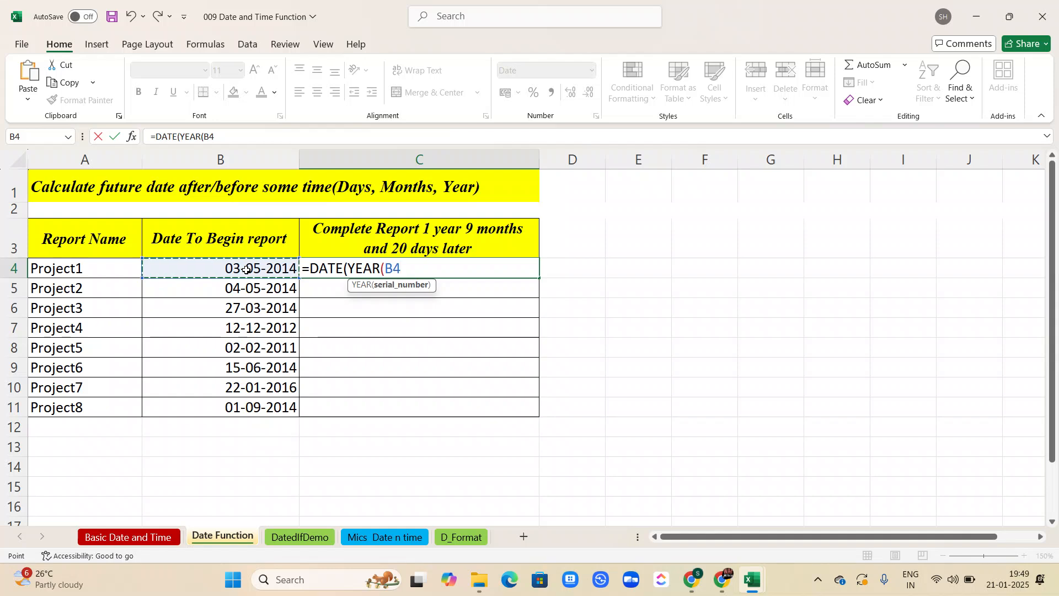
pyautogui.write(')+')
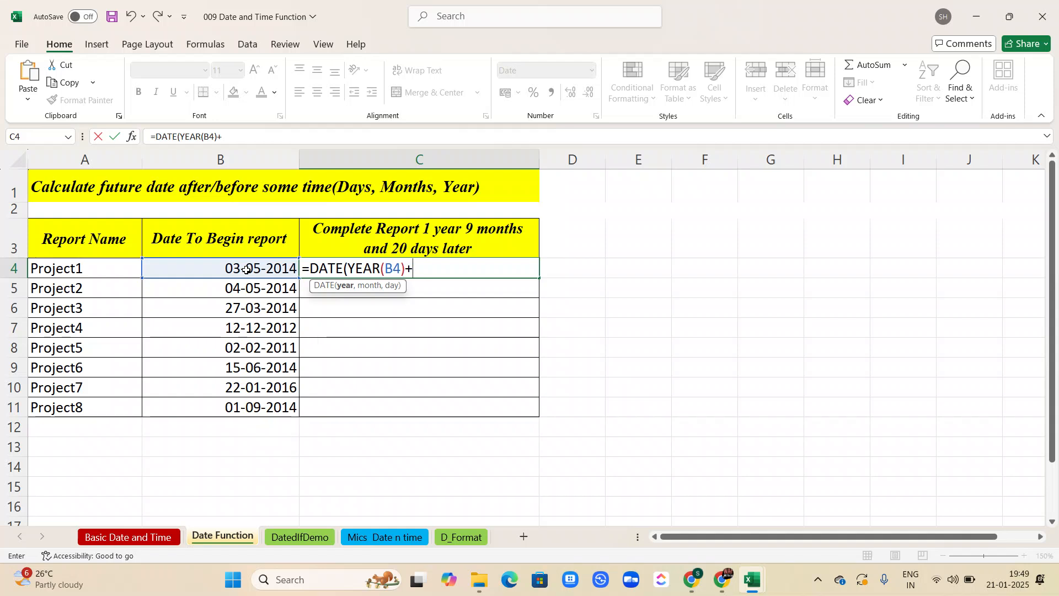
pyautogui.write('1,')
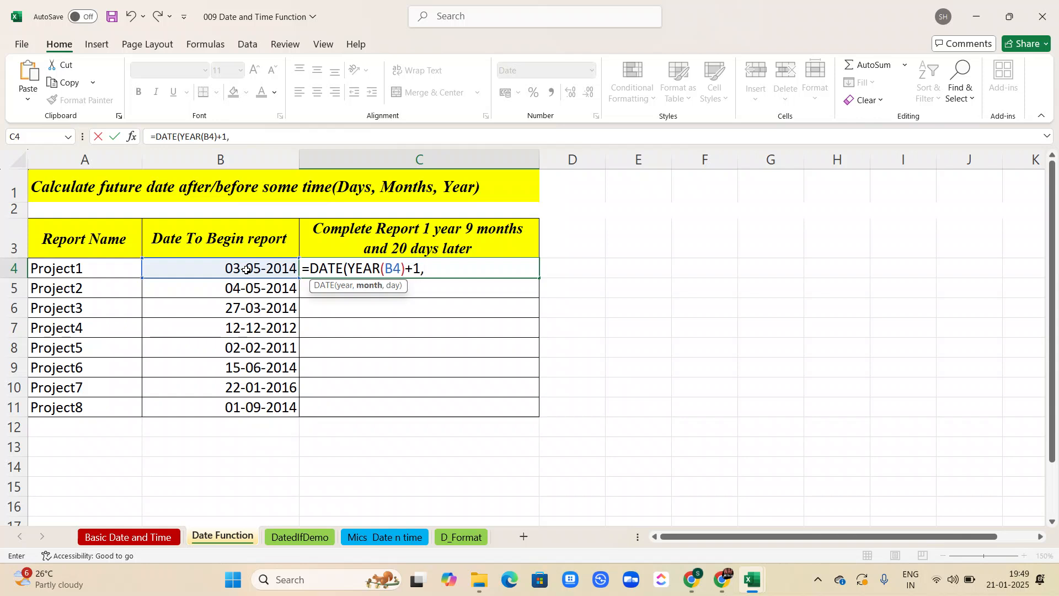
# Step: Add MONTH(B4)+9 as the month argument of the DATE formula in C4
pyautogui.write('mo')
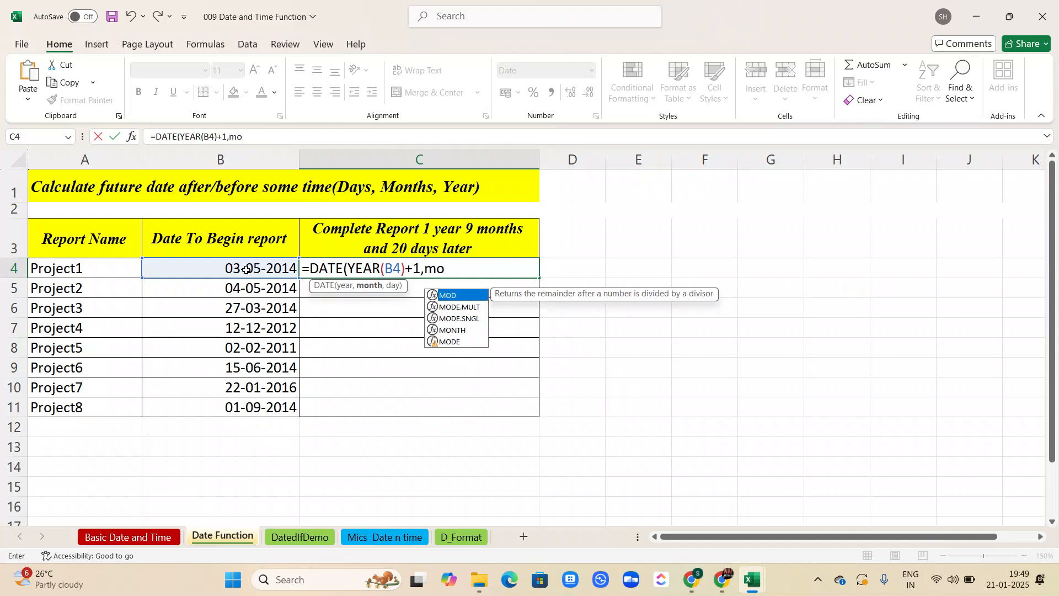
pyautogui.write('n')
pyautogui.press('Tab')
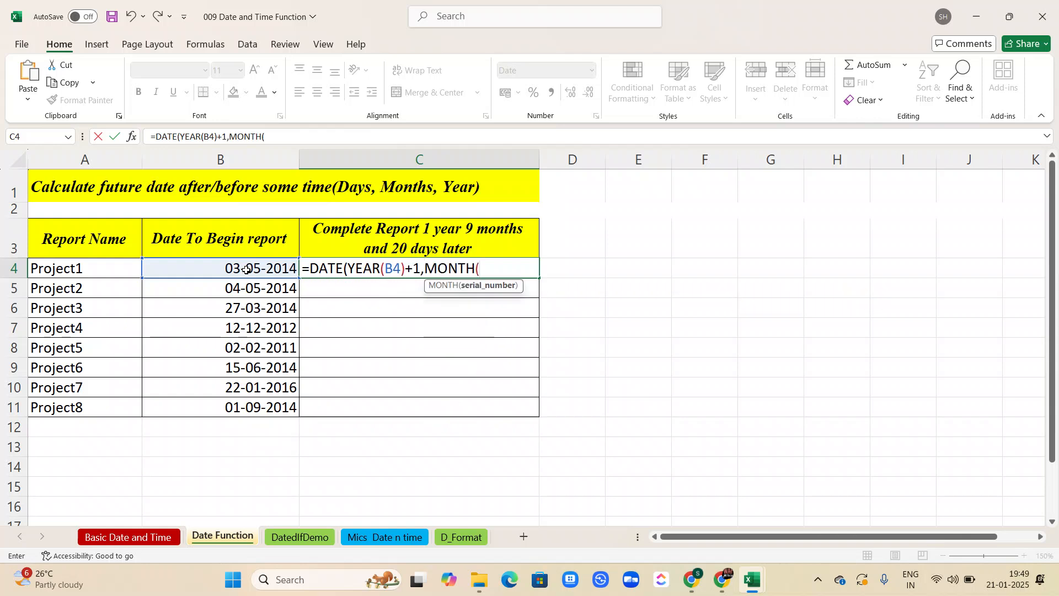
pyautogui.click(222, 265)
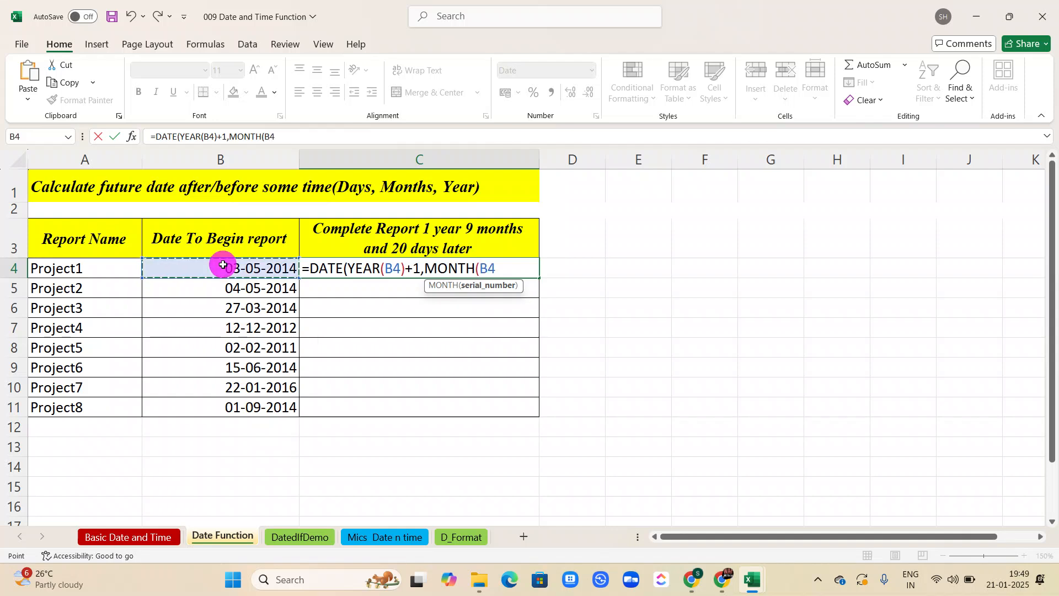
pyautogui.write(')')
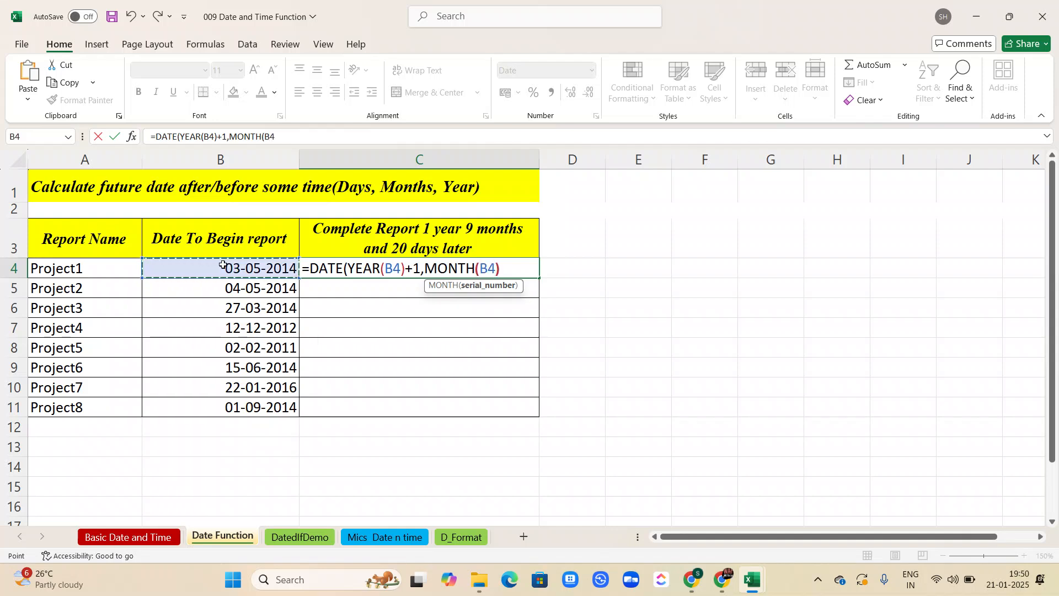
pyautogui.write('+')
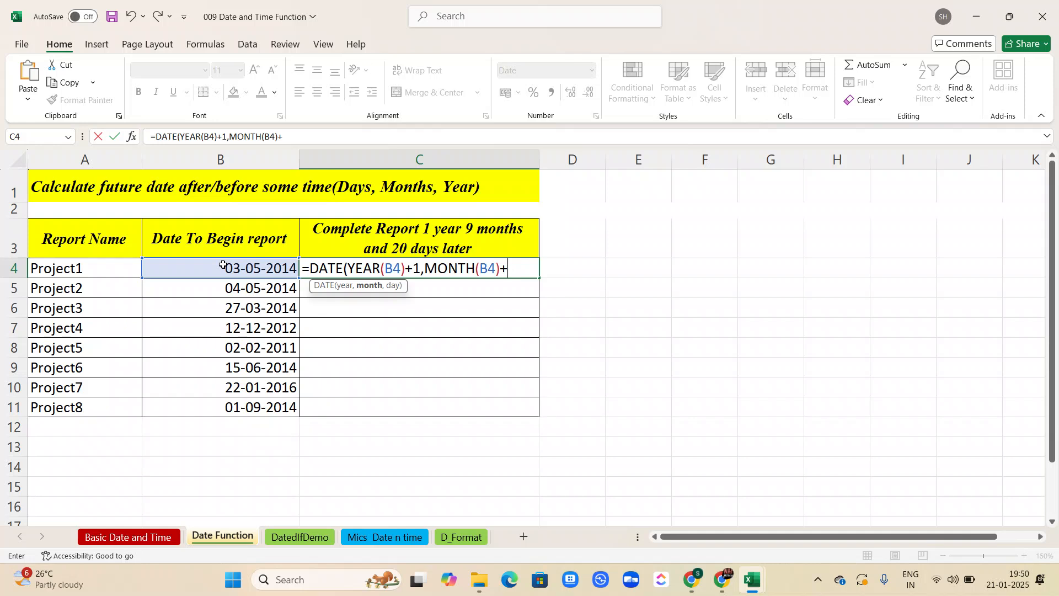
pyautogui.write('9,')
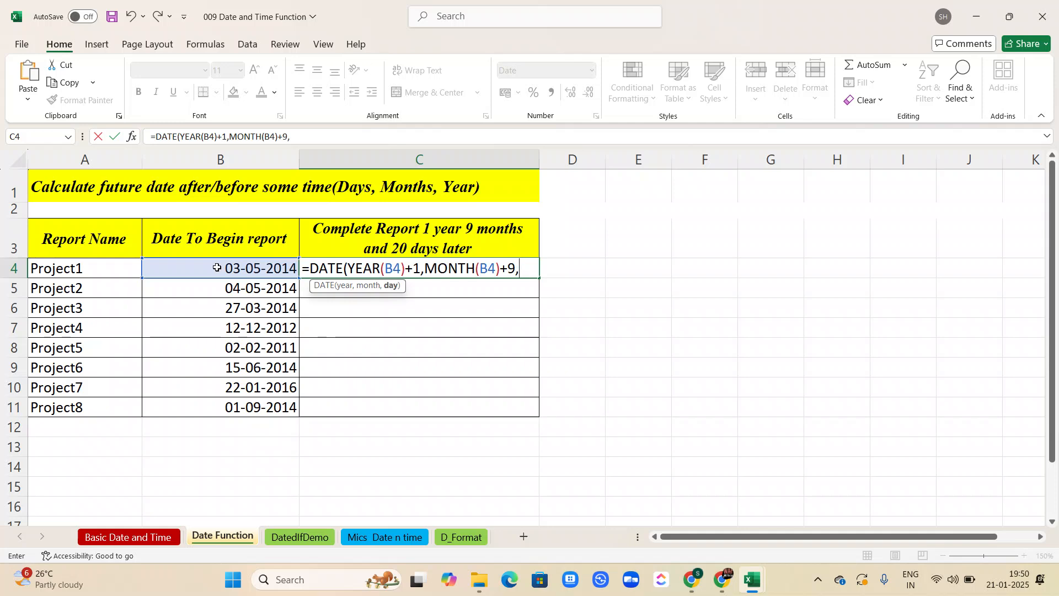
# Step: Add DAY(B4)+20 as the day argument and commit the DATE formula in C4
pyautogui.write('day')
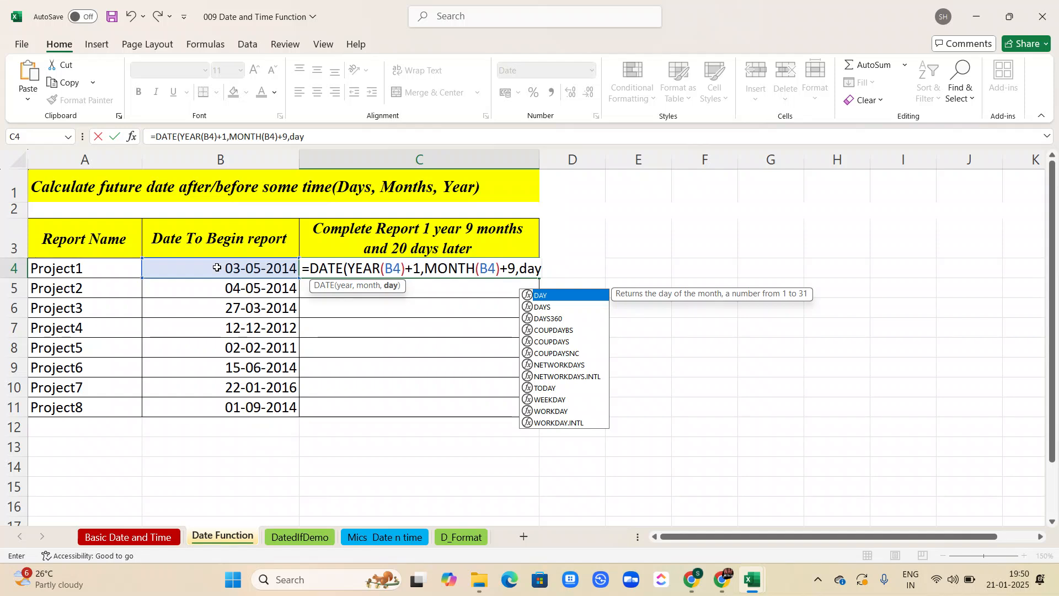
pyautogui.press('Tab')
pyautogui.click(217, 268)
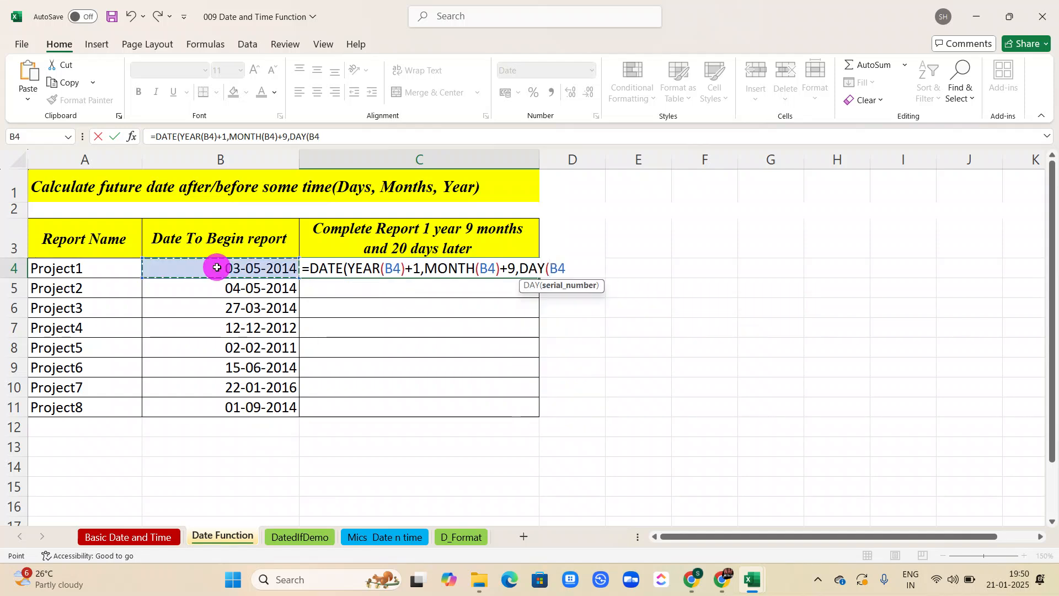
pyautogui.write(')')
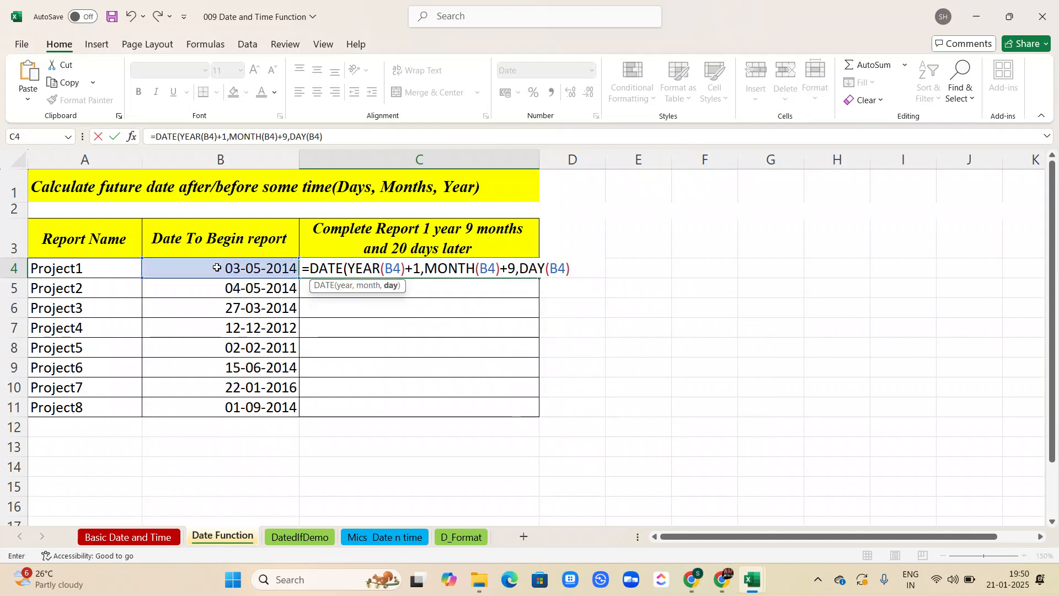
pyautogui.write('+20')
pyautogui.press('Return')
pyautogui.press('Return')
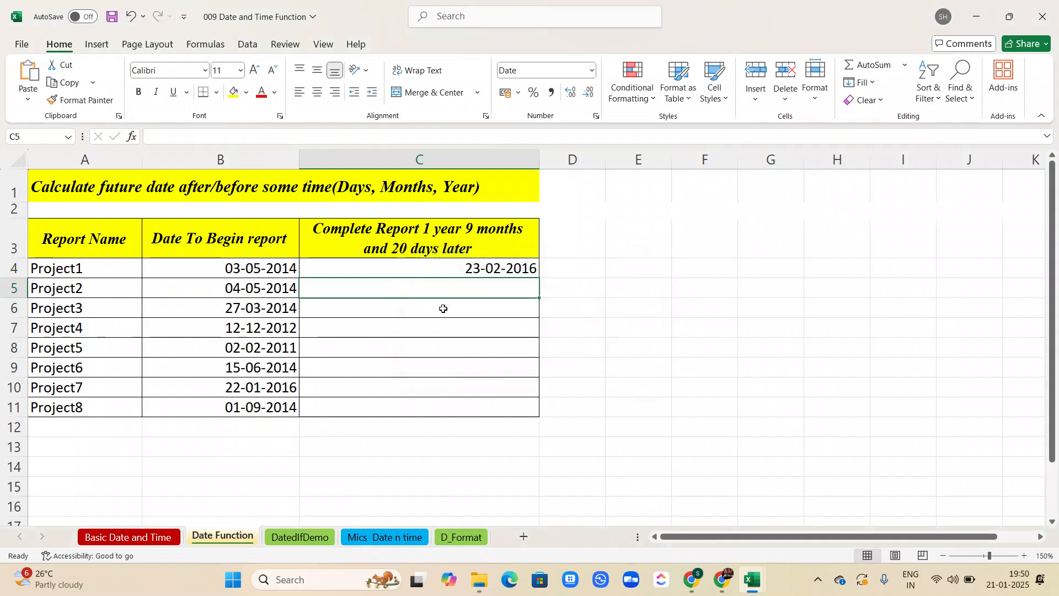
# Step: Check the completion date formula in C4 against B4 and fill it down through C11 for all projects
pyautogui.click(401, 269)
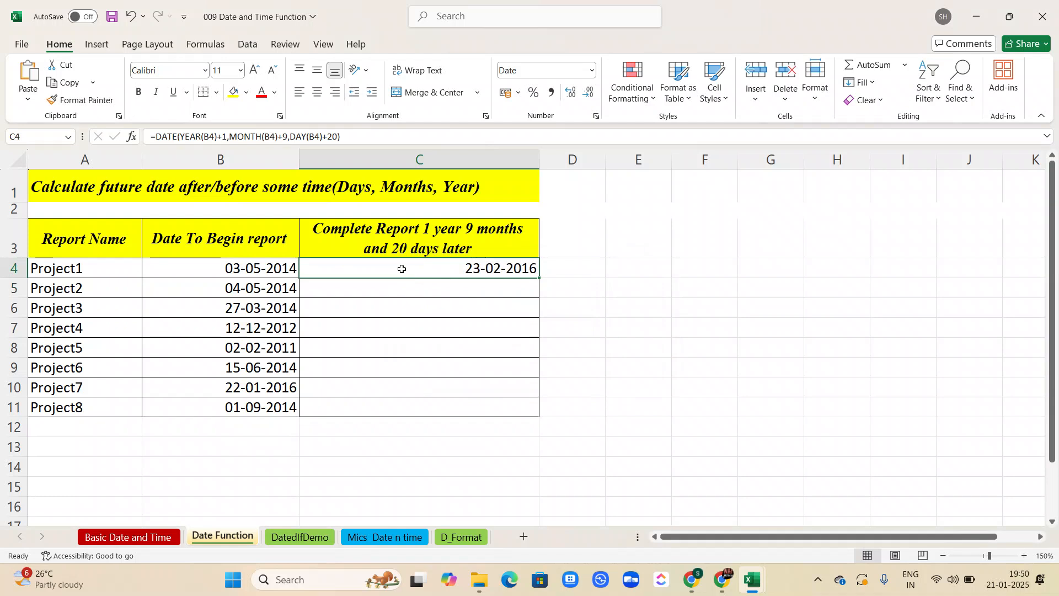
pyautogui.click(251, 269)
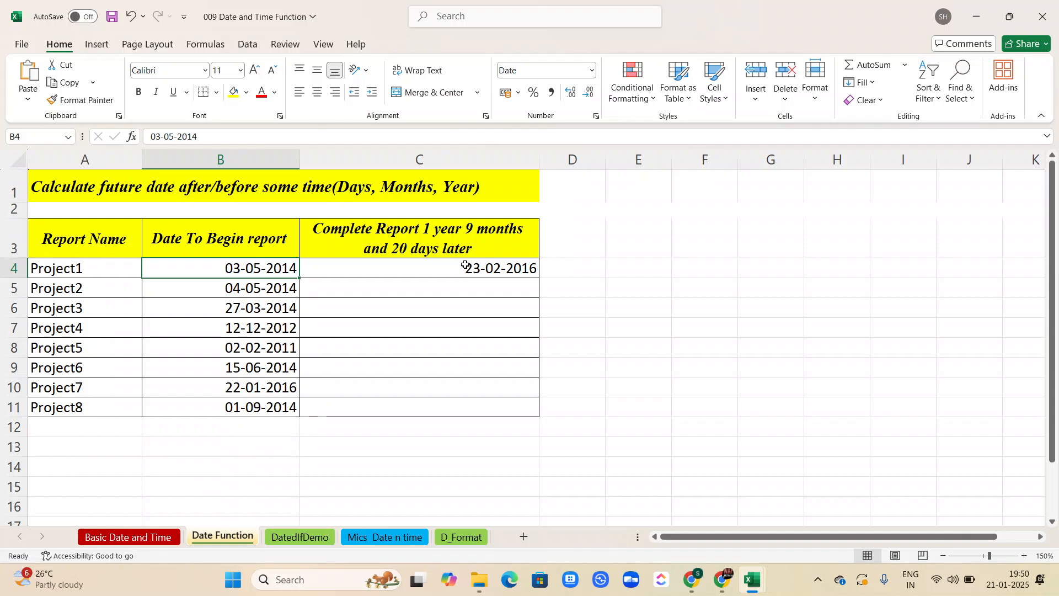
pyautogui.click(500, 268)
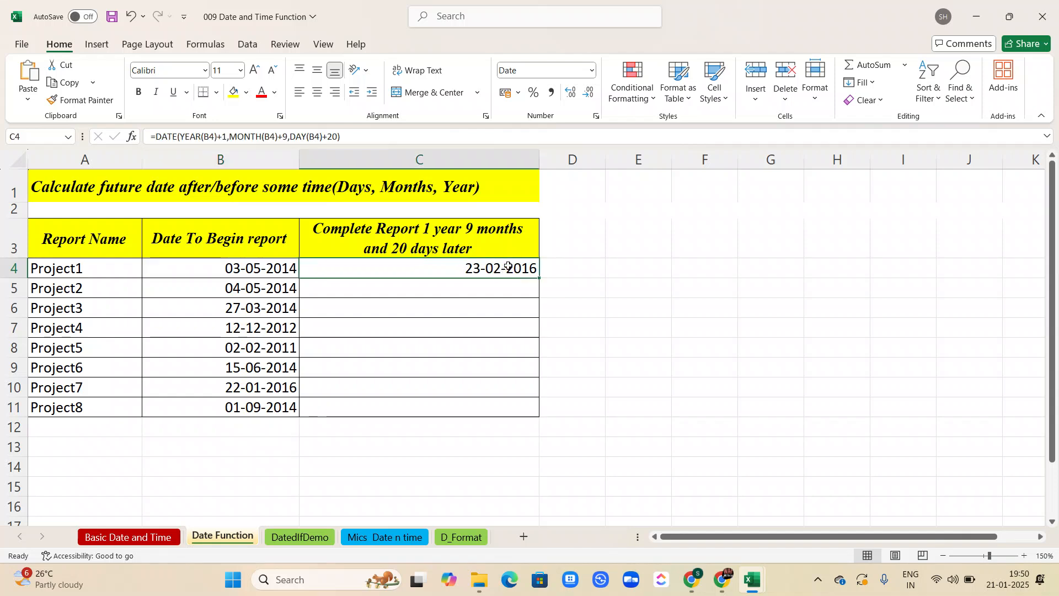
pyautogui.doubleClick(541, 277)
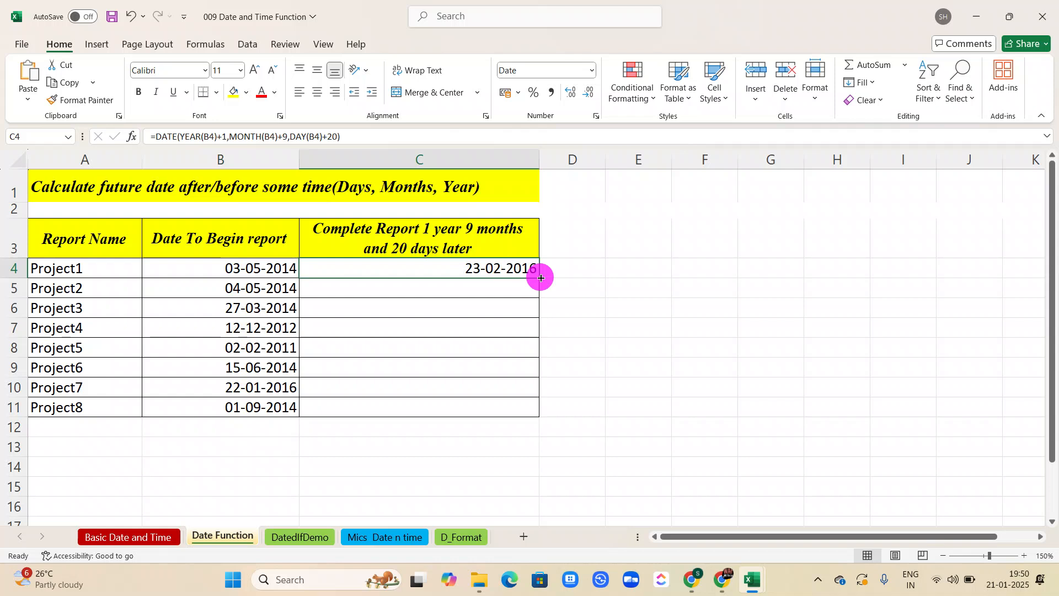
pyautogui.click(419, 271)
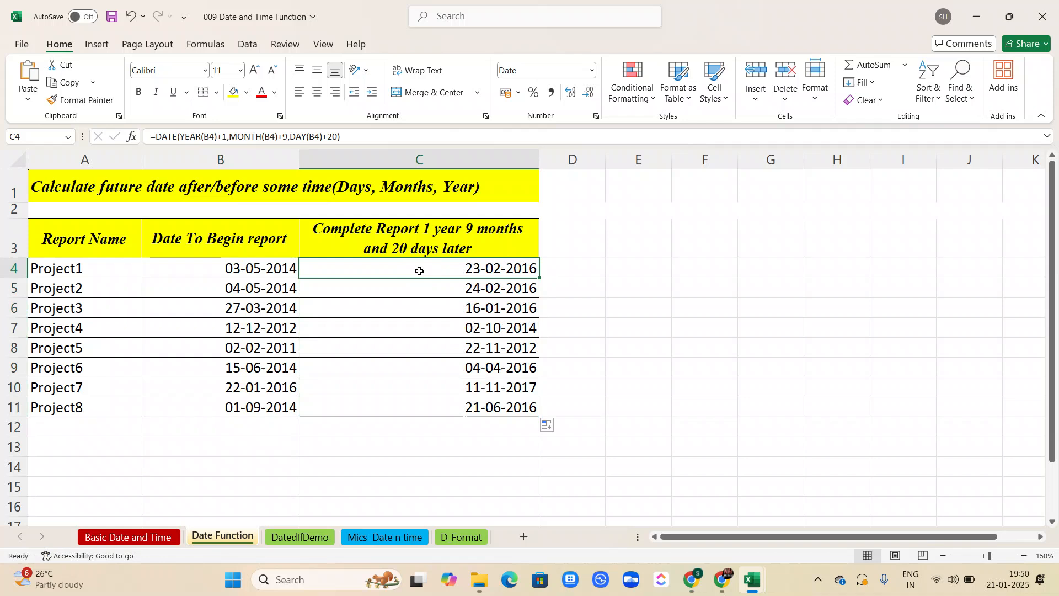
pyautogui.click(419, 270)
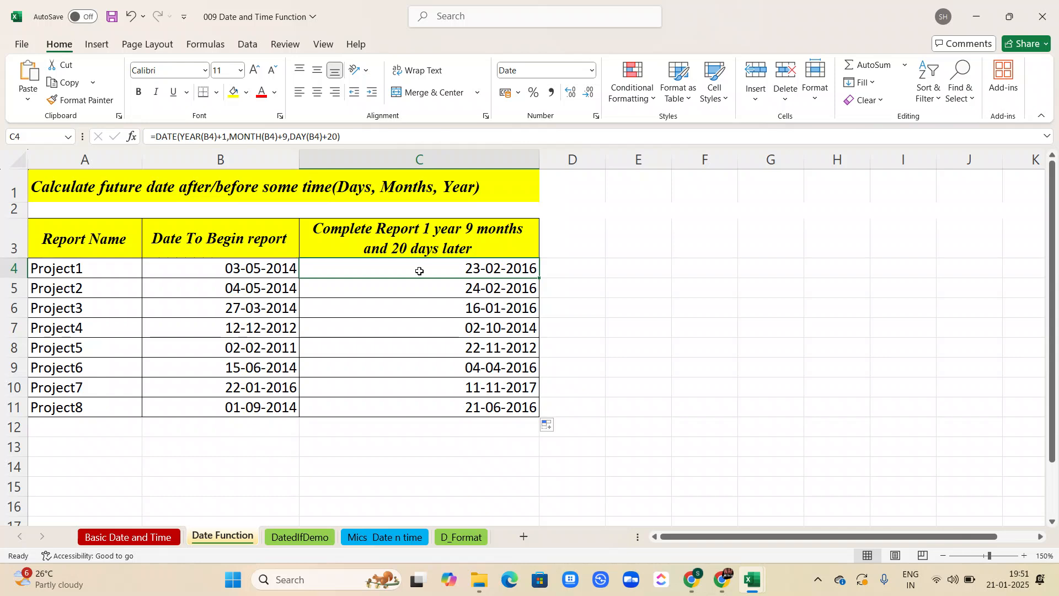
# Step: On the DatedIfDemo sheet, begin a DATEDIF formula in D3 with birth date C3 as the start date
pyautogui.click(297, 537)
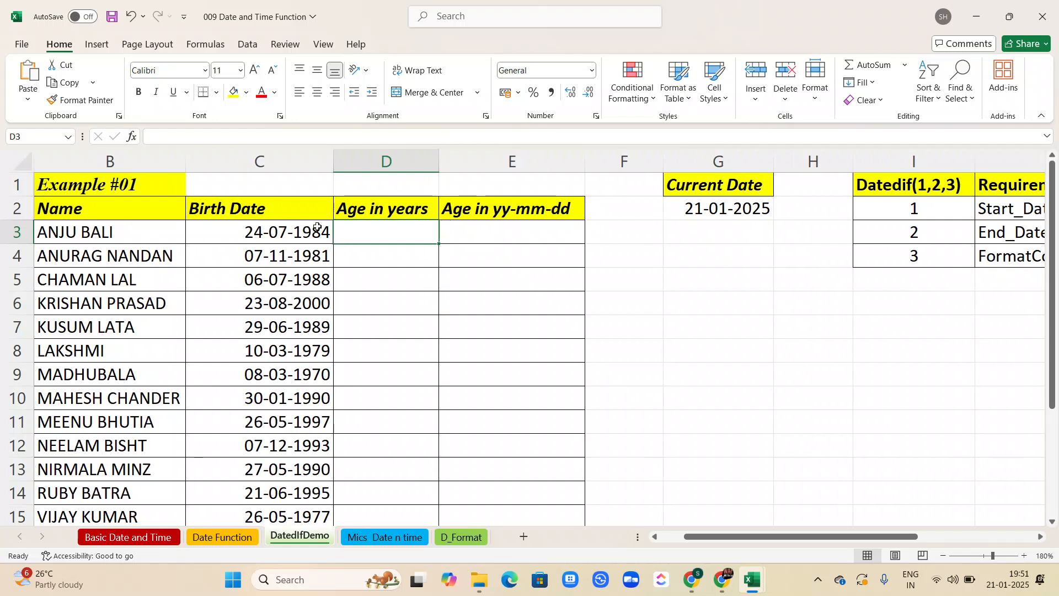
pyautogui.click(504, 234)
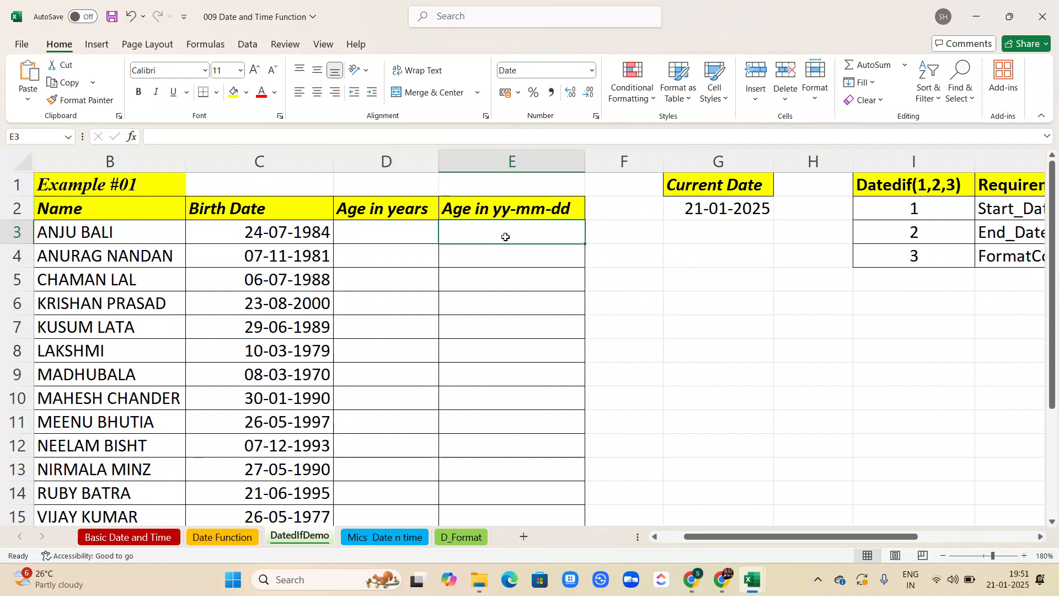
pyautogui.click(404, 235)
pyautogui.write('=')
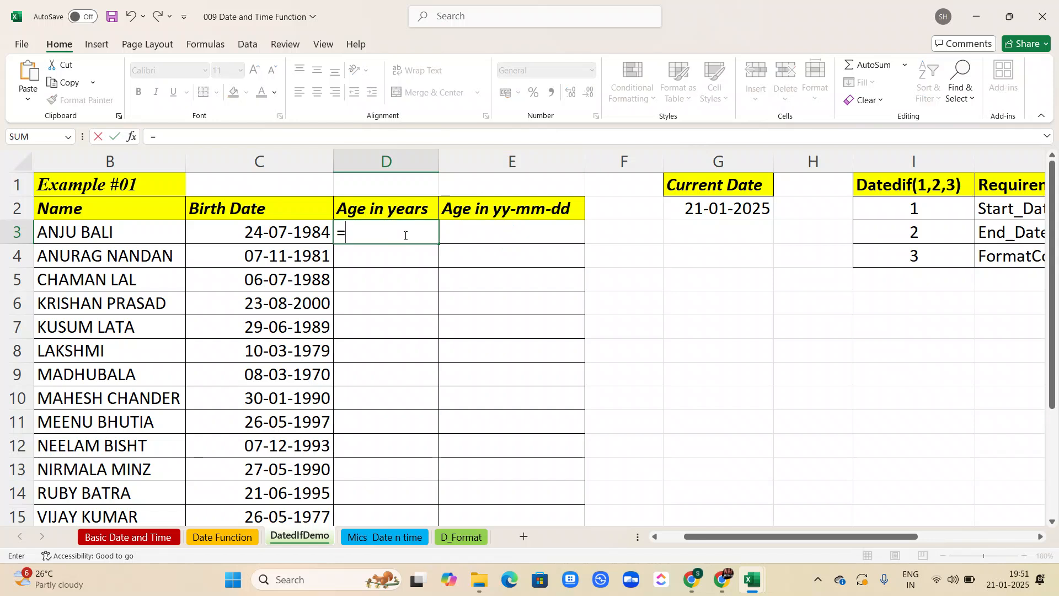
pyautogui.write('dateif')
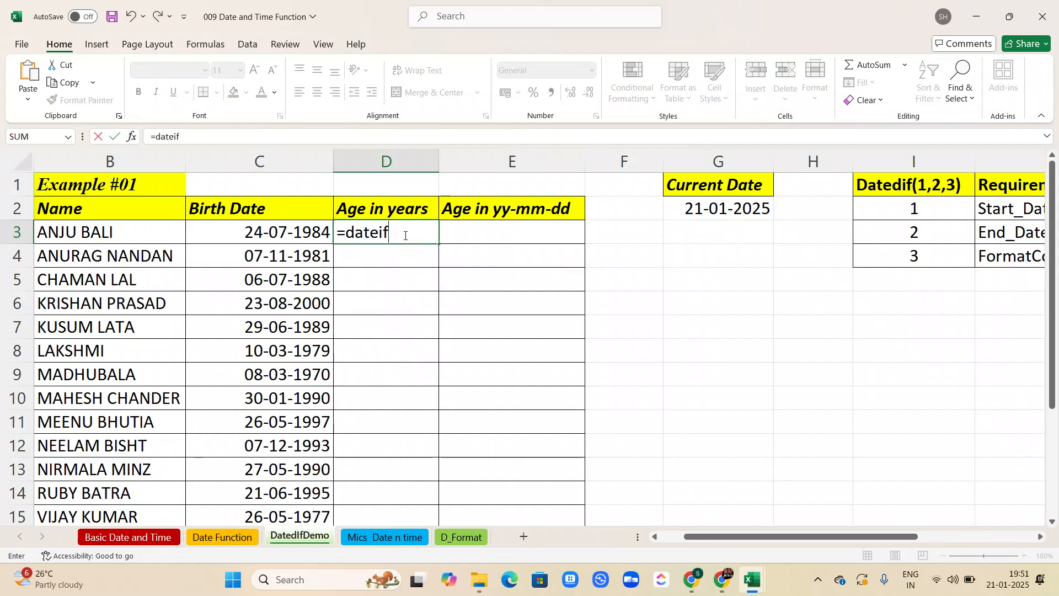
pyautogui.write('(')
pyautogui.click(276, 232)
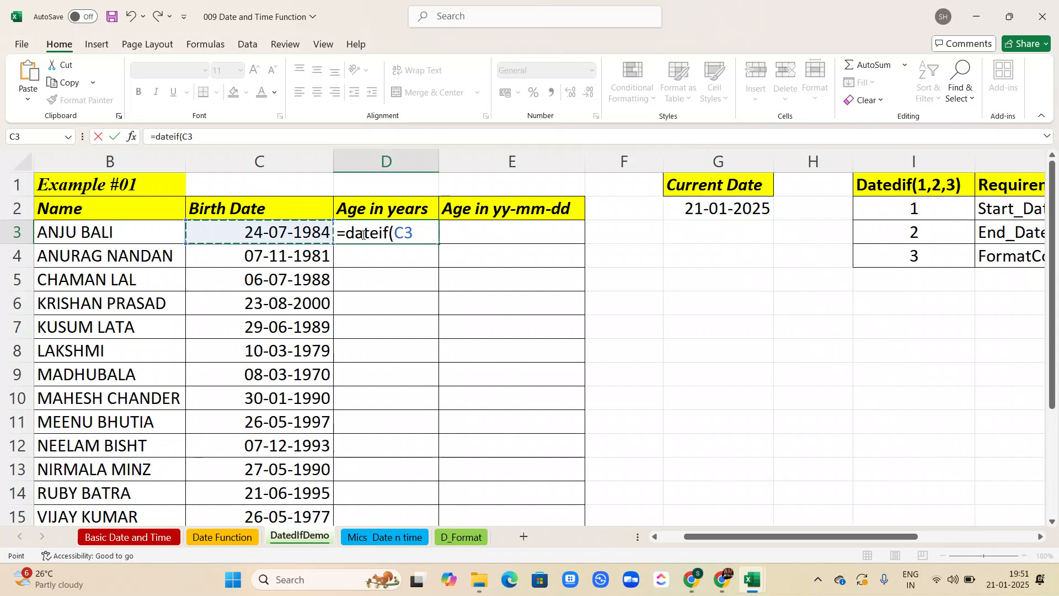
pyautogui.write(',')
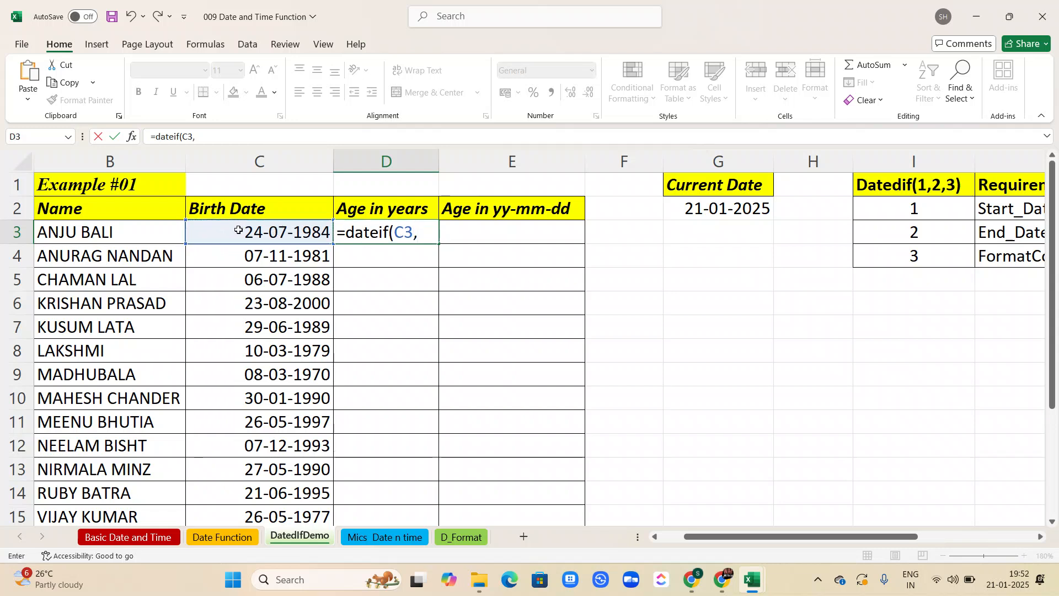
# Step: Add current date G2 as the end date and "y" as the unit, and commit the DATEDIF formula in D3
pyautogui.click(714, 209)
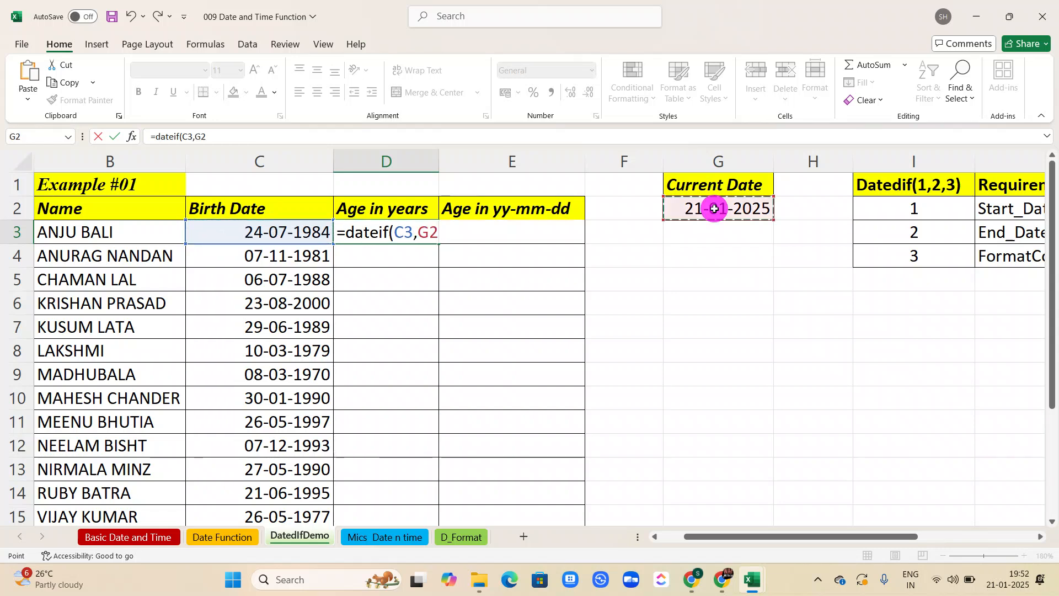
pyautogui.write(',')
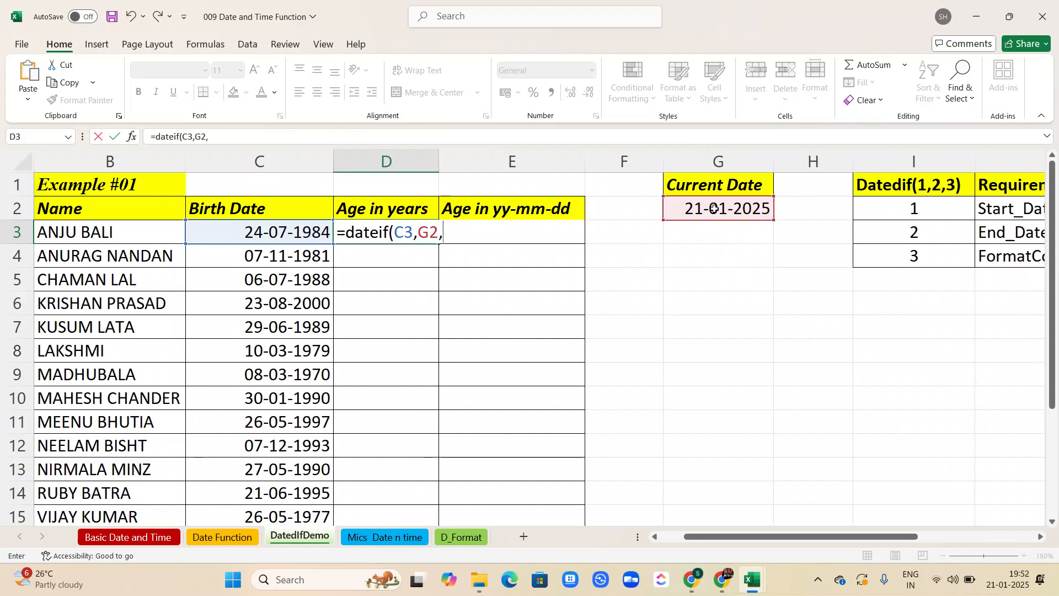
pyautogui.write('"Y"')
pyautogui.press('Return')
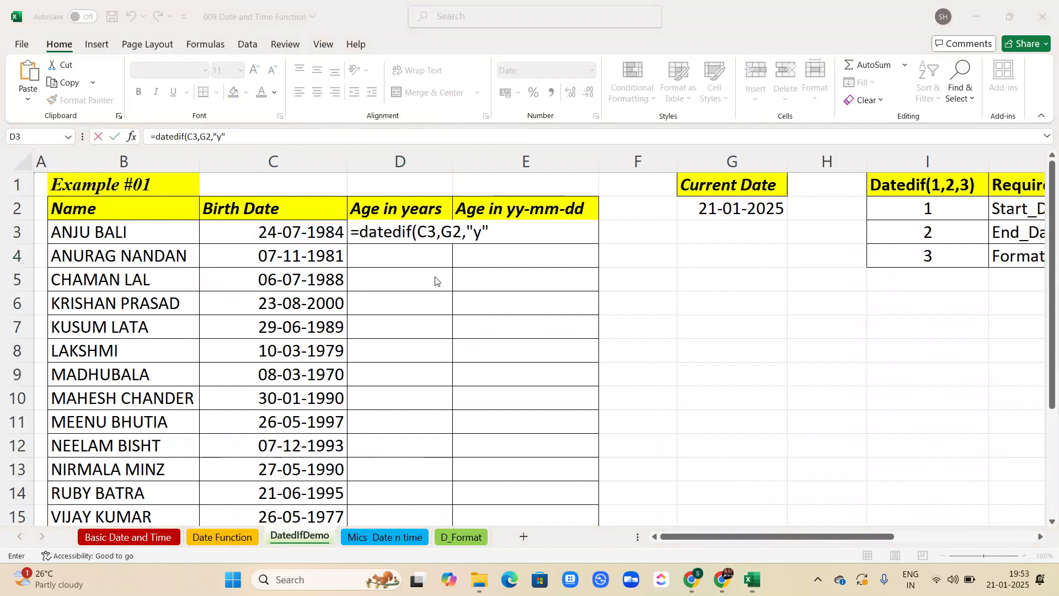
pyautogui.write(')')
pyautogui.press('Return')
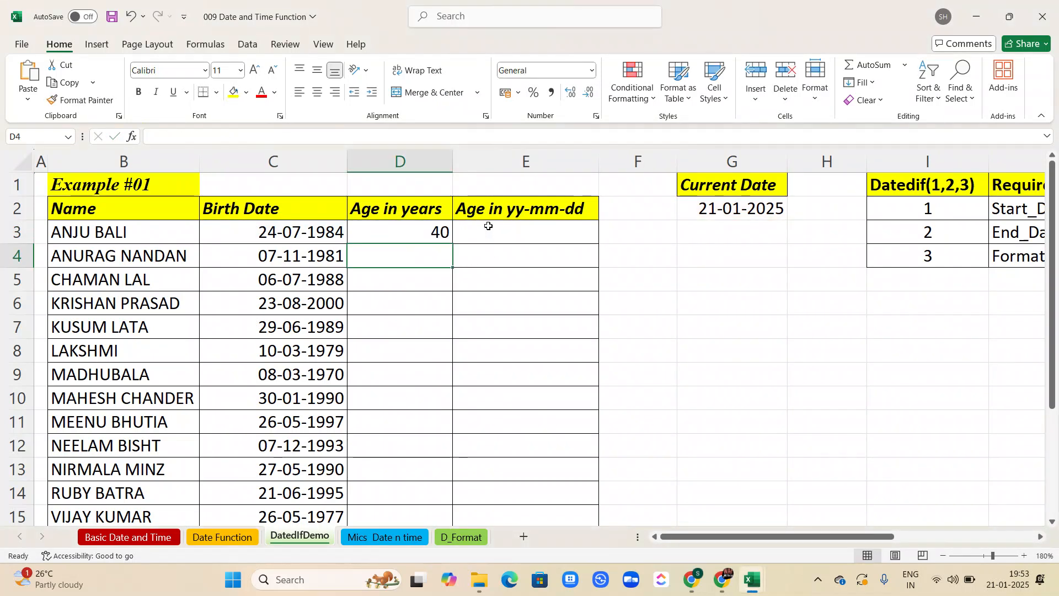
pyautogui.doubleClick(432, 231)
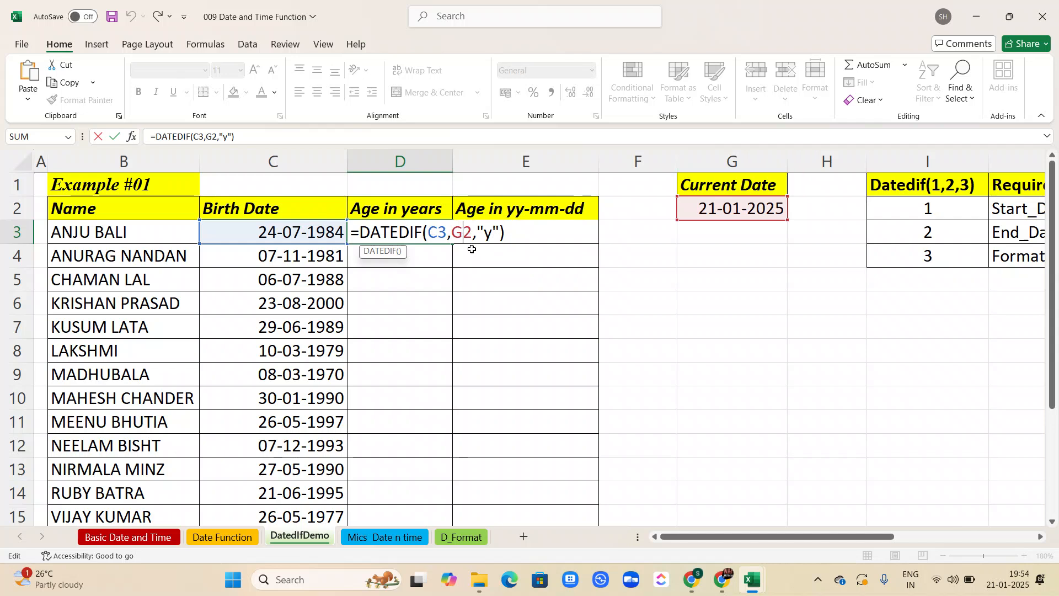
pyautogui.press('super+p')
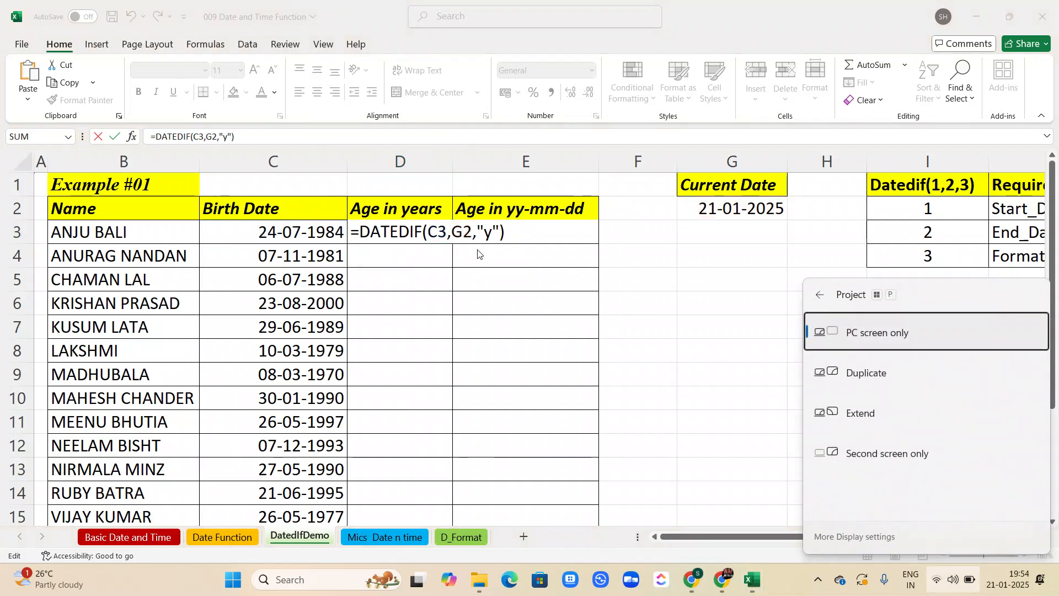
pyautogui.click(413, 226)
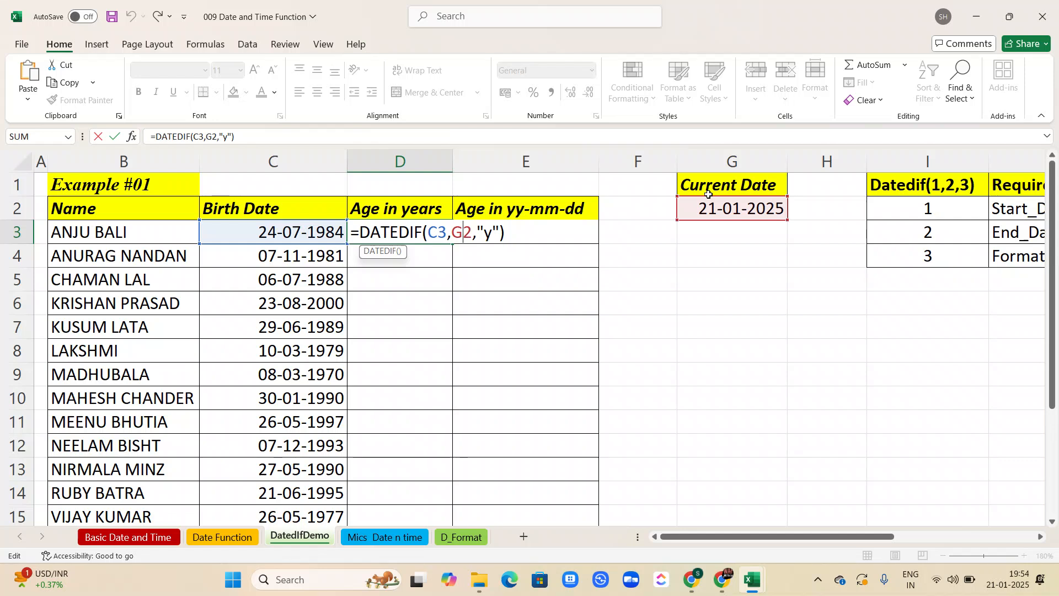
pyautogui.press('F4')
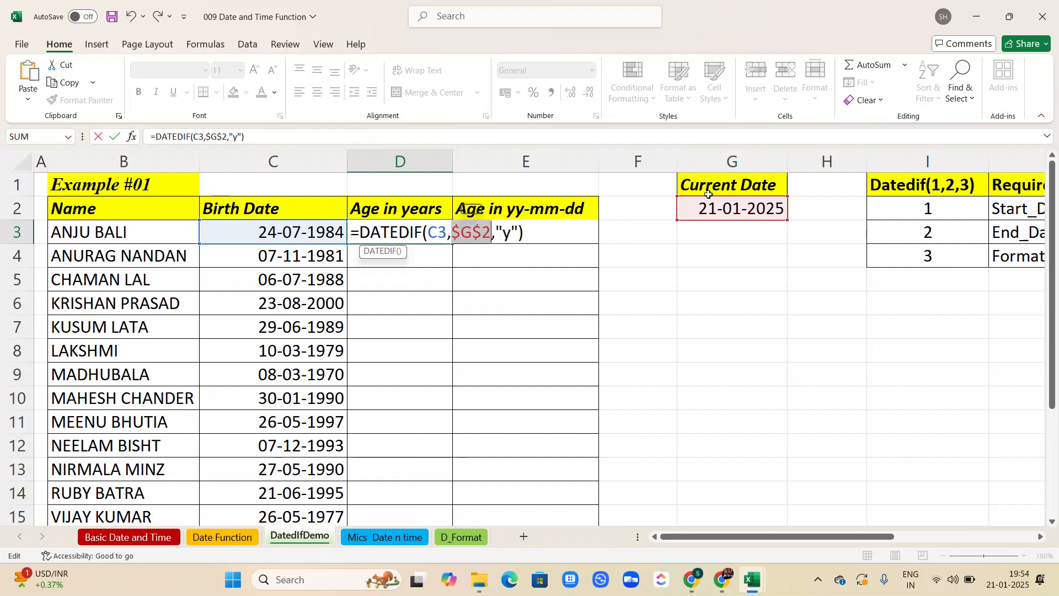
pyautogui.click(415, 252)
pyautogui.click(460, 235)
pyautogui.press('Escape')
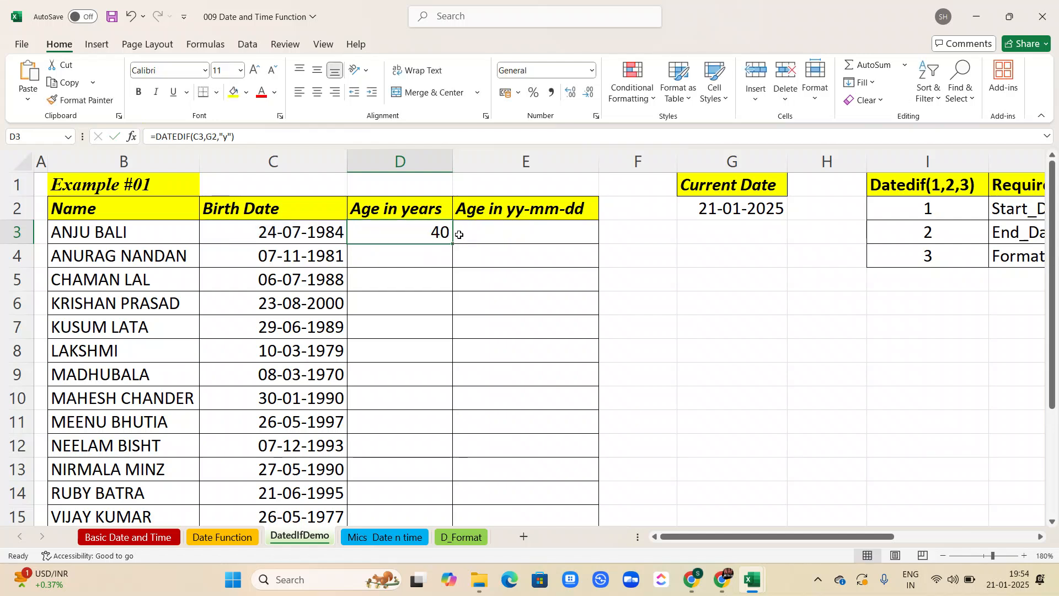
# Step: Make the end date reference in the D3 DATEDIF formula absolute as $G$2 and commit it
pyautogui.doubleClick(385, 234)
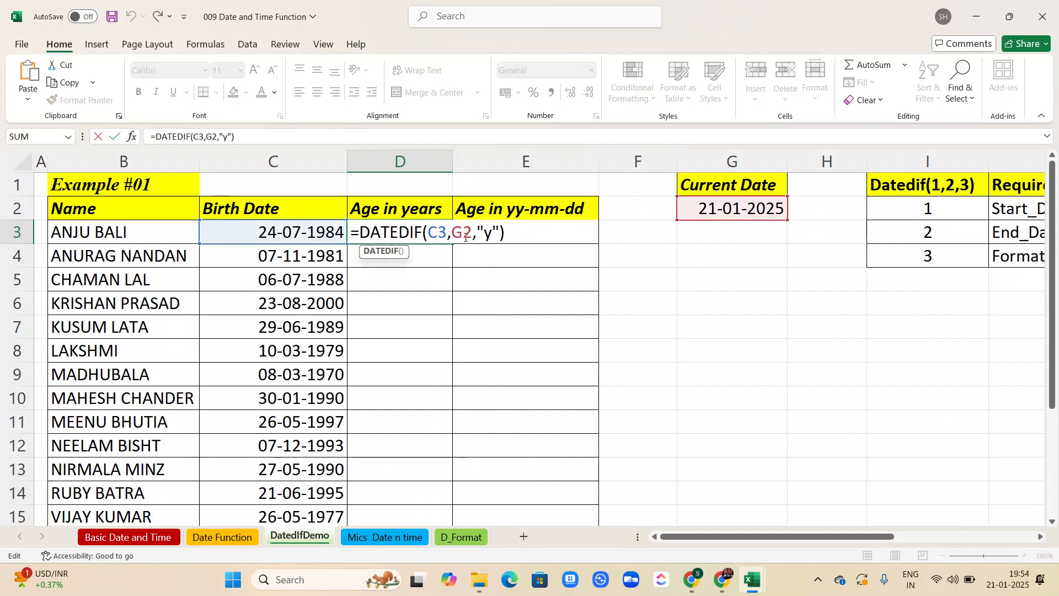
pyautogui.press('F4')
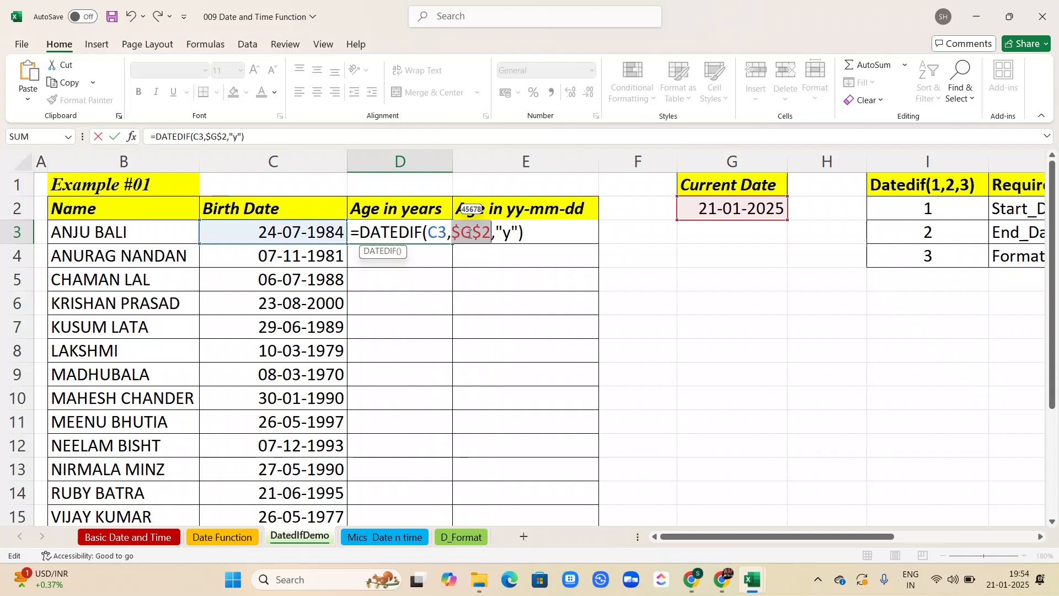
pyautogui.press('Return')
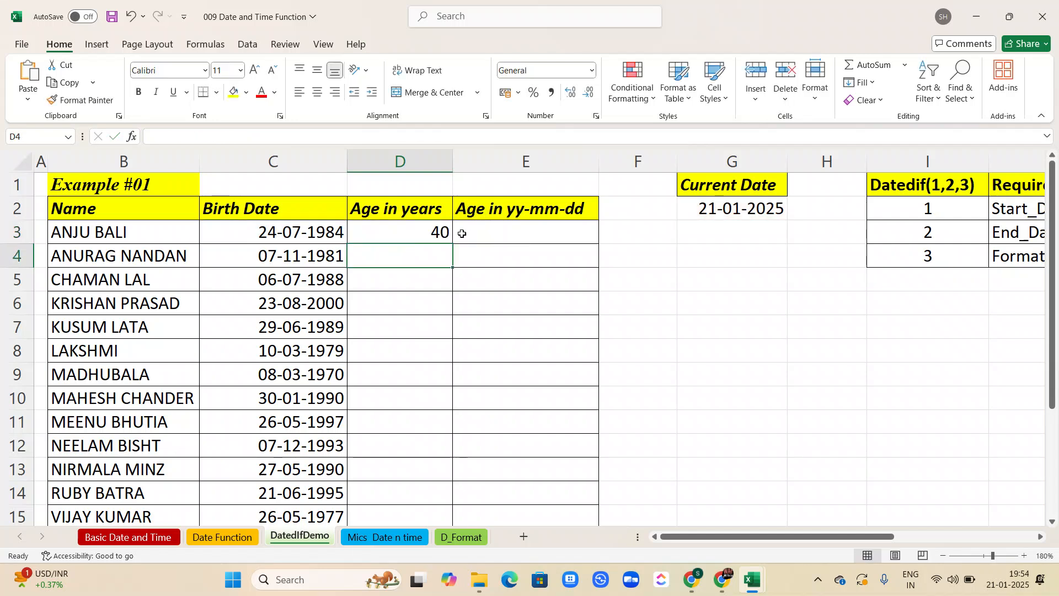
# Step: Try filling the D3 age formula down the Age in years column and undo the fill
pyautogui.click(427, 231)
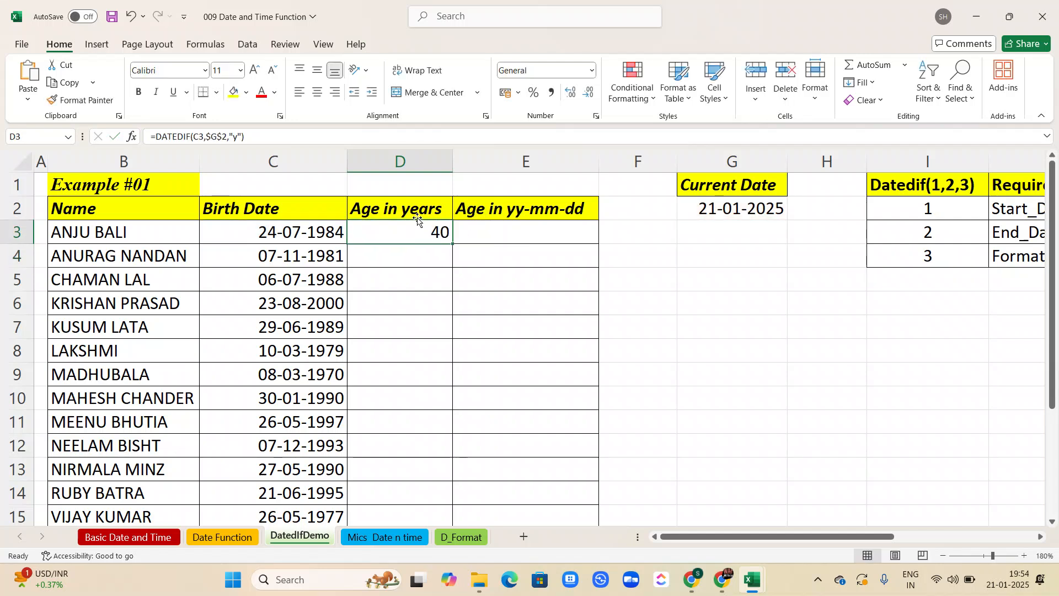
pyautogui.moveTo(454, 245); pyautogui.dragTo(455, 245)
pyautogui.doubleClick(455, 245)
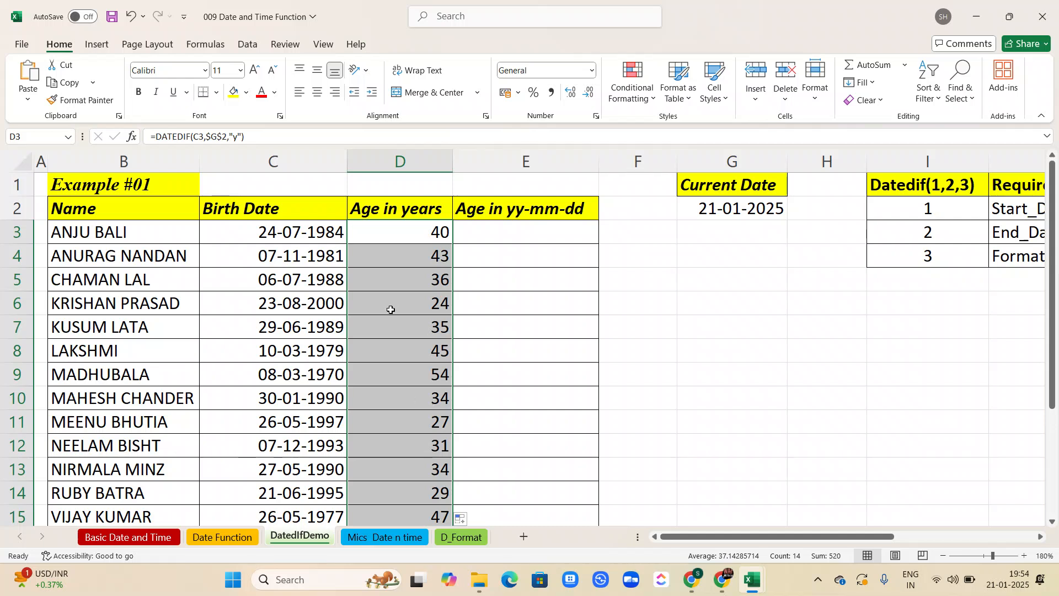
pyautogui.hotkey('ctrl', 'z')
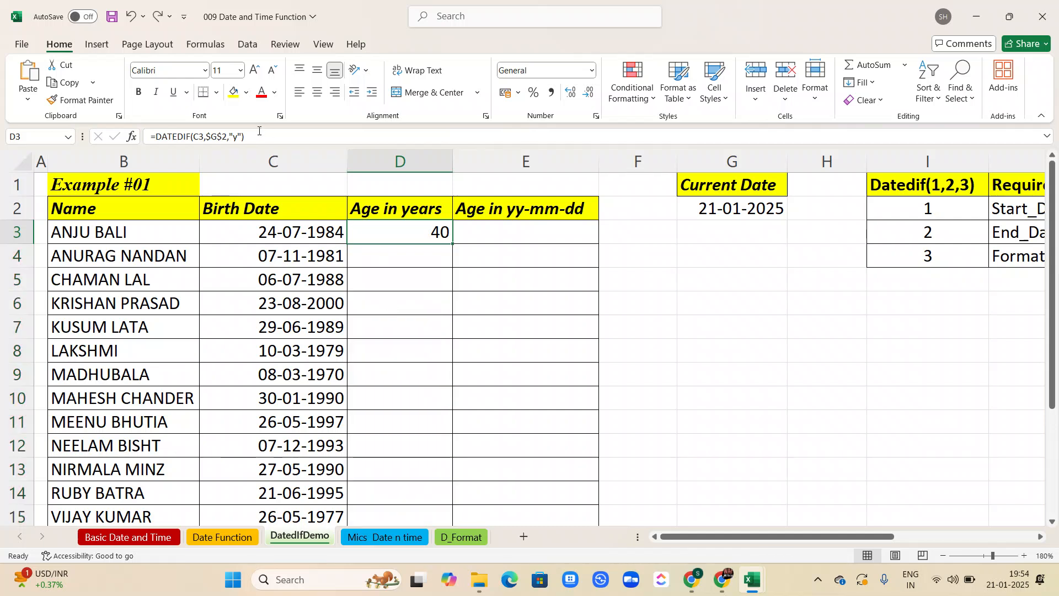
# Step: Append & " Year " to the DATEDIF formula in D3, with a space before and after the word
pyautogui.click(259, 135)
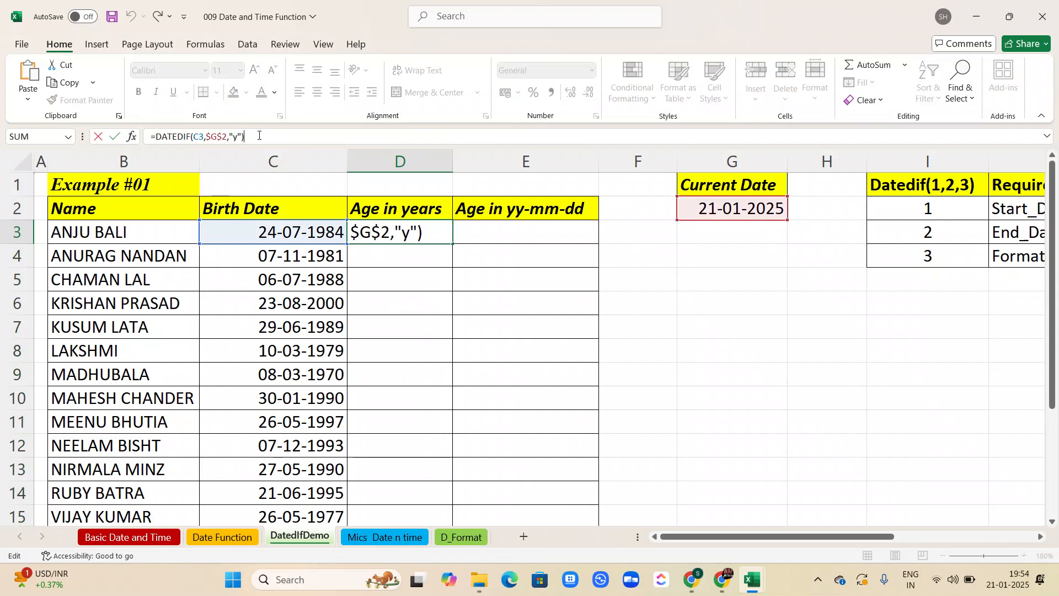
pyautogui.write('&')
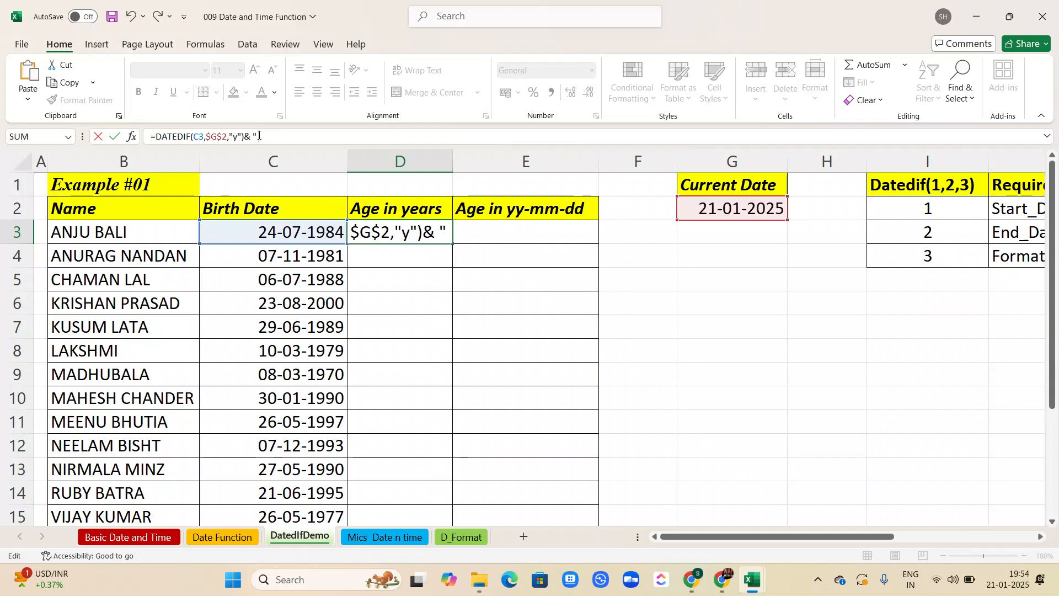
pyautogui.write(' "Year')
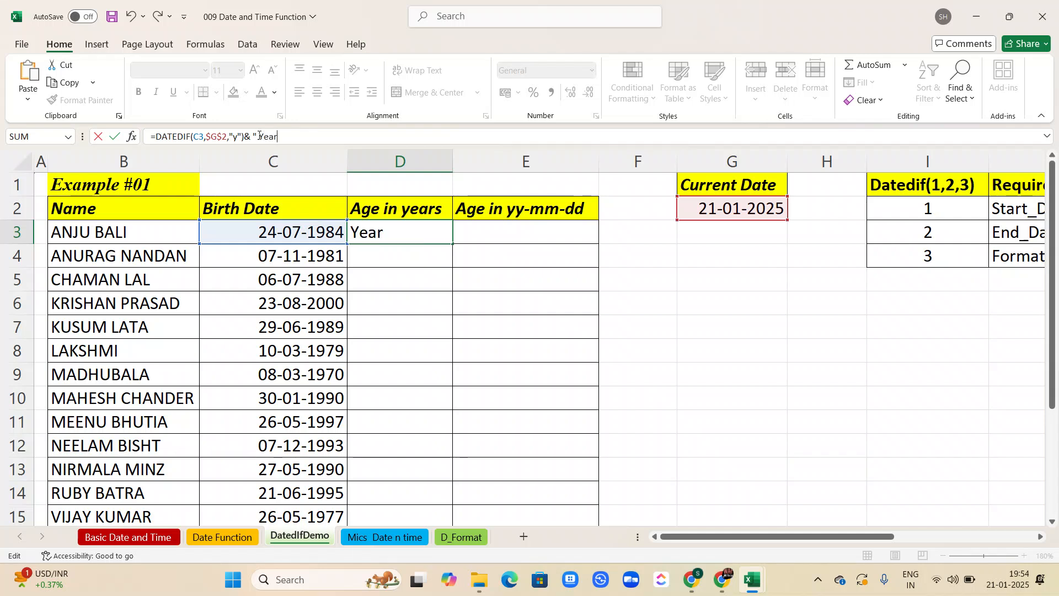
pyautogui.press('Return')
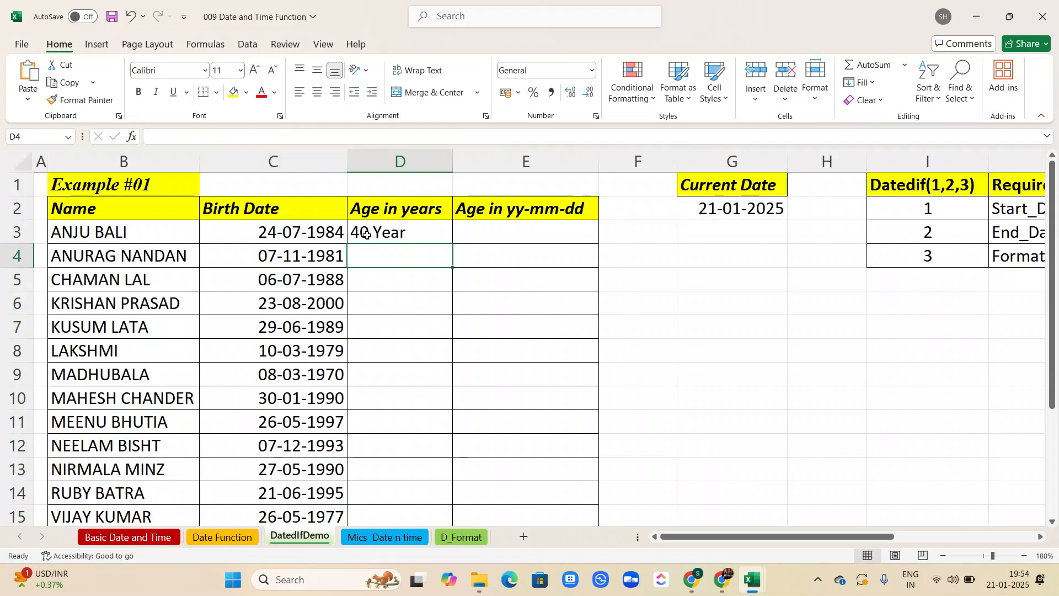
pyautogui.click(392, 232)
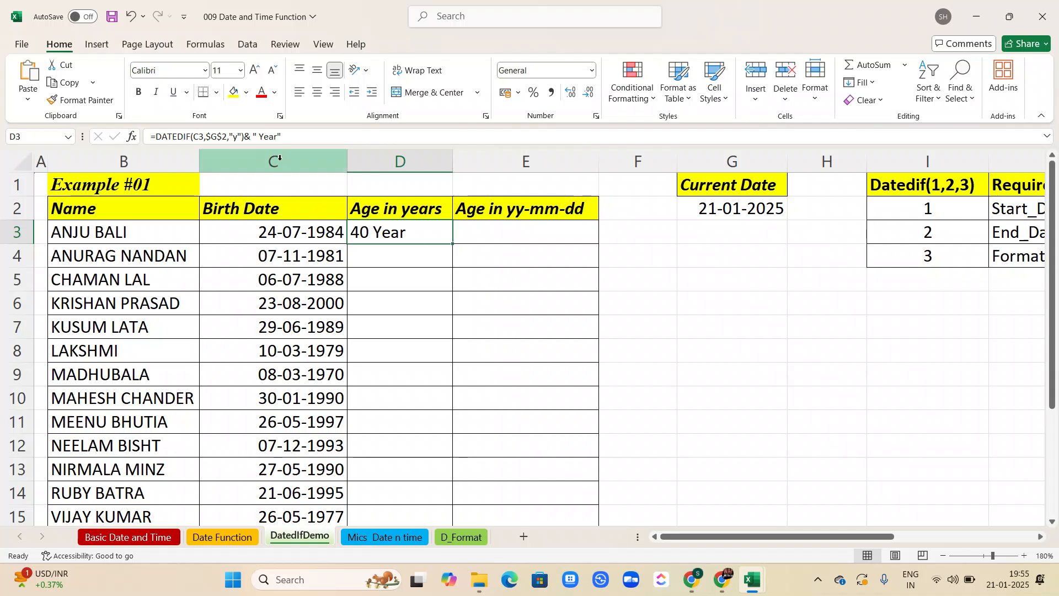
pyautogui.click(278, 137)
pyautogui.press('Return')
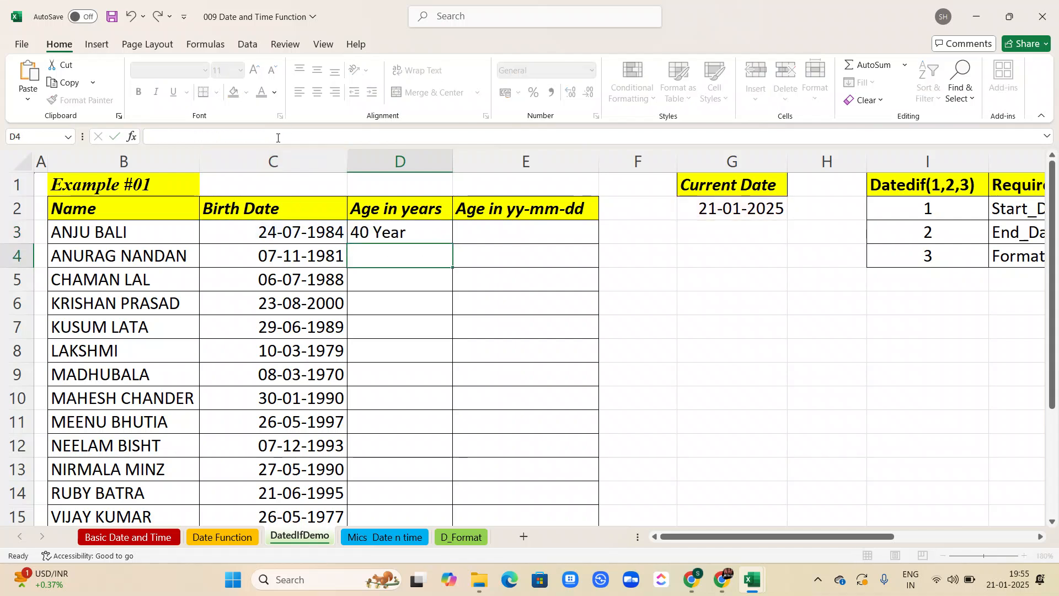
# Step: Fill the D3 age formula down through D16 and check the Age in years column to its last row
pyautogui.click(408, 233)
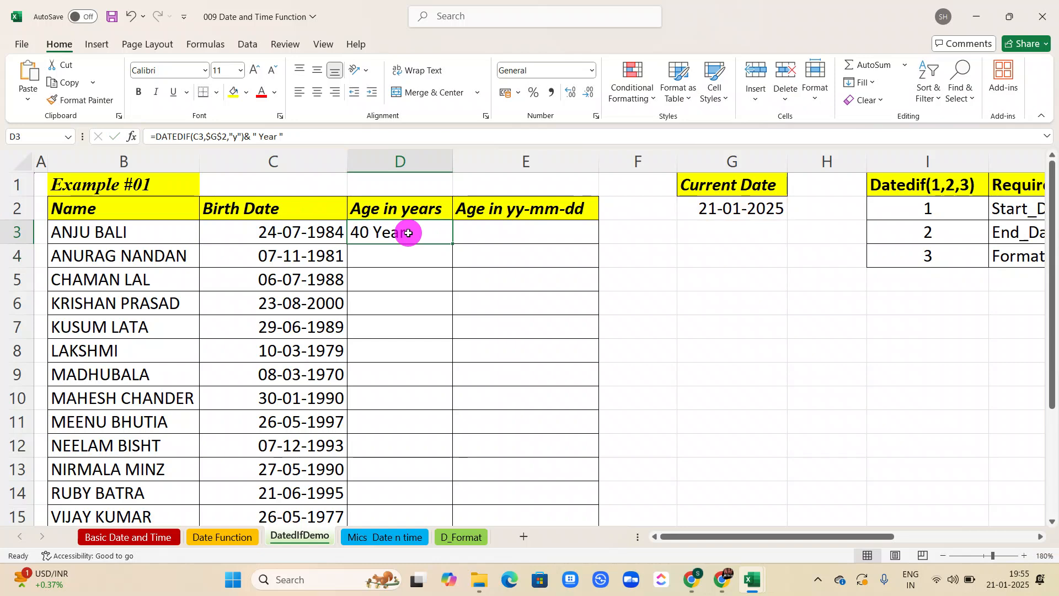
pyautogui.doubleClick(452, 245)
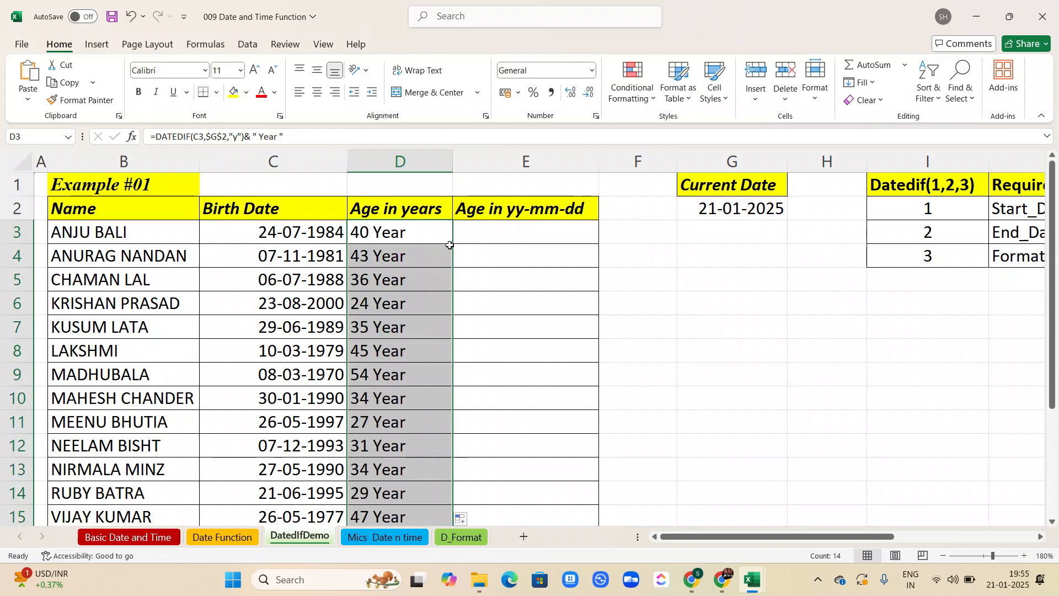
pyautogui.scroll(-5, 393, 344)
pyautogui.scroll(5, 394, 344)
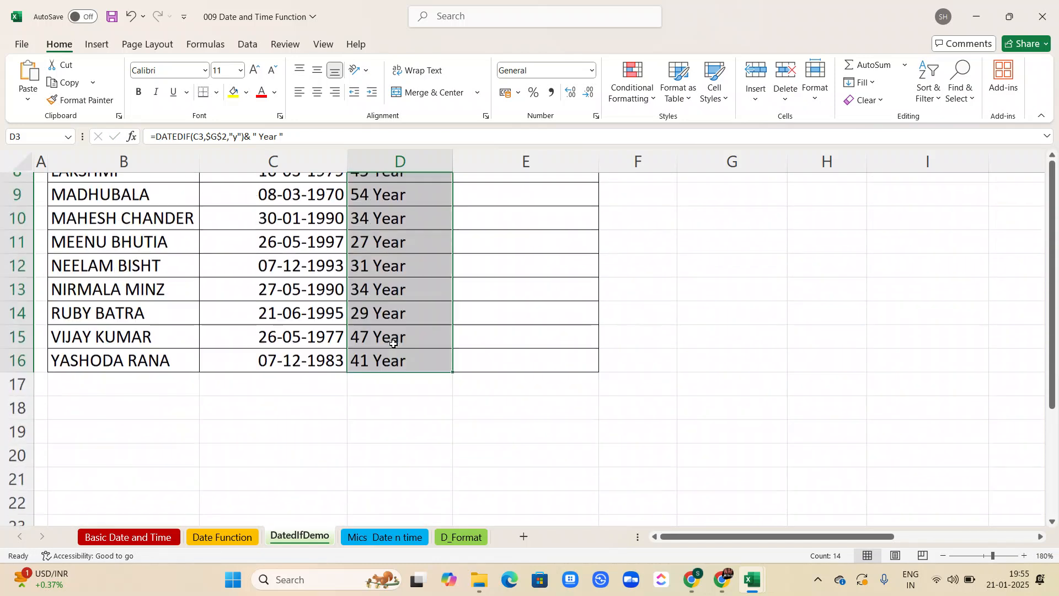
pyautogui.scroll(-1, 399, 364)
pyautogui.scroll(-2, 399, 363)
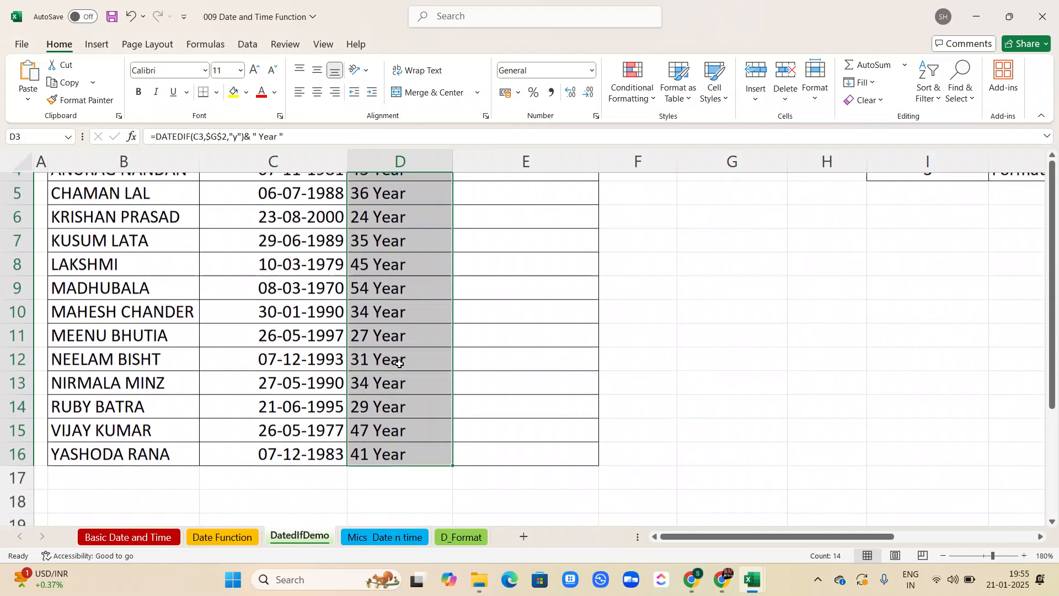
pyautogui.scroll(2, 434, 357)
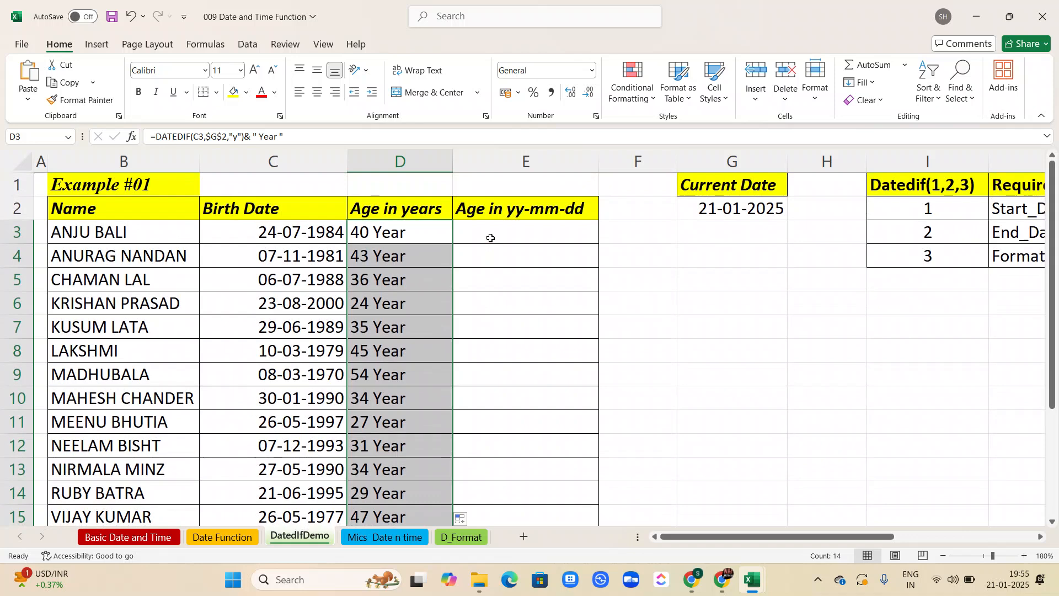
# Step: Start a DATEDIF formula in E3 with the birth date in C3 as the start date
pyautogui.click(479, 232)
pyautogui.hscroll(2, 479, 232)
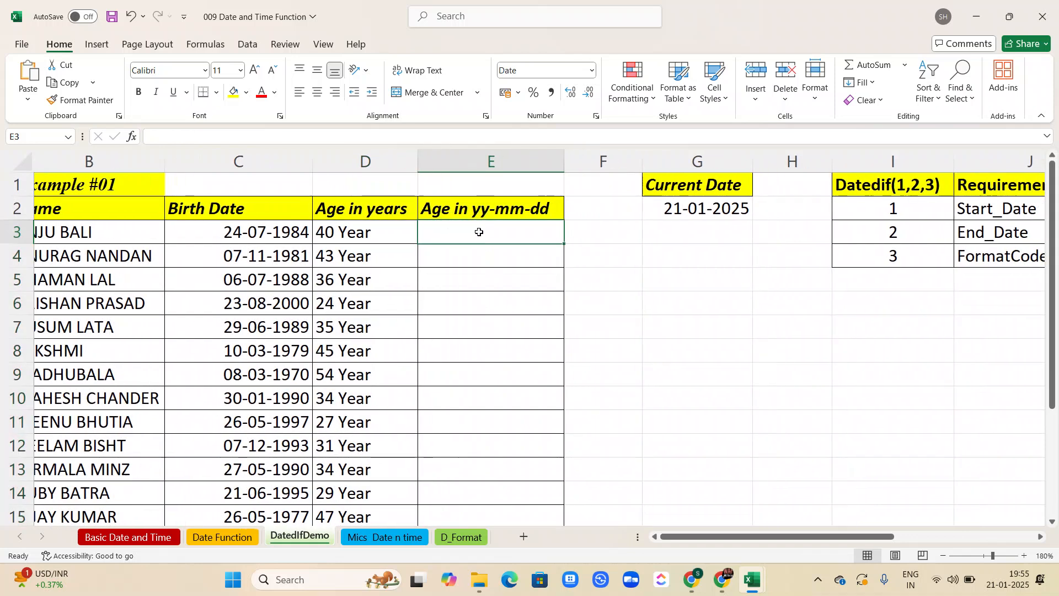
pyautogui.hscroll(-1, 478, 232)
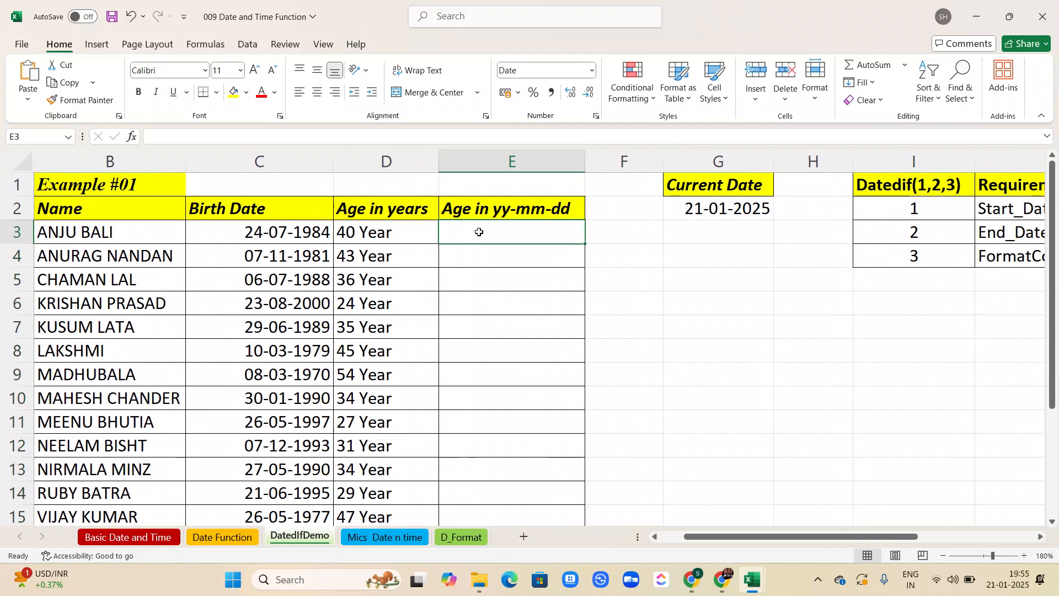
pyautogui.write('=da')
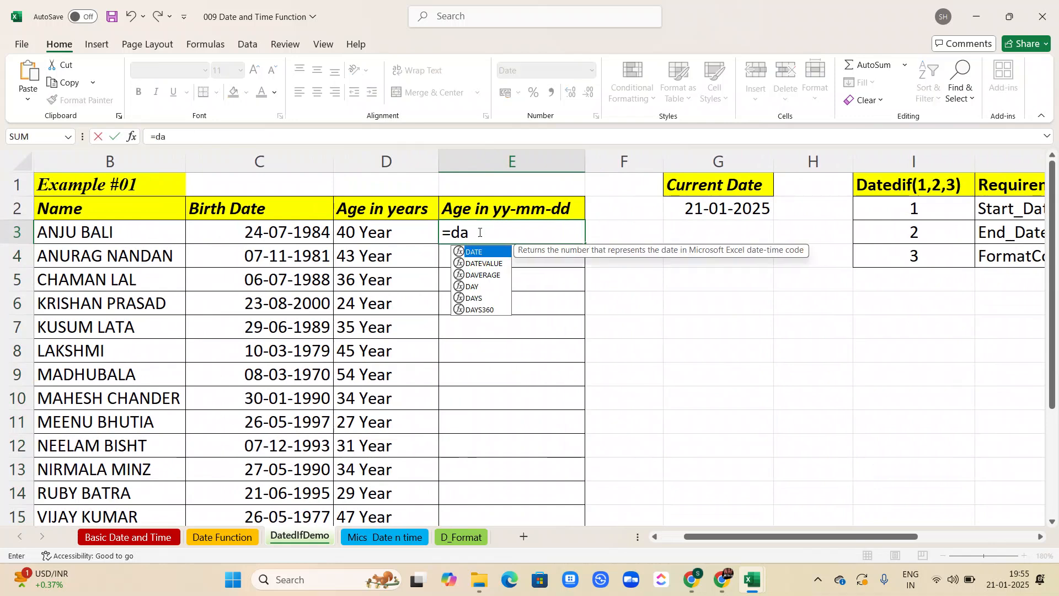
pyautogui.write('tedif')
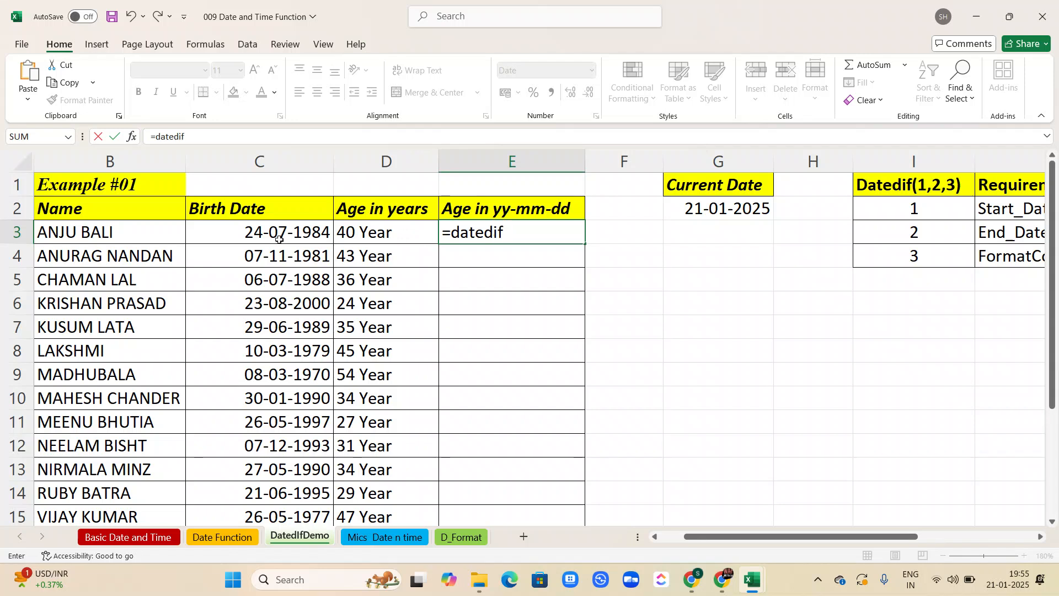
pyautogui.click(259, 231)
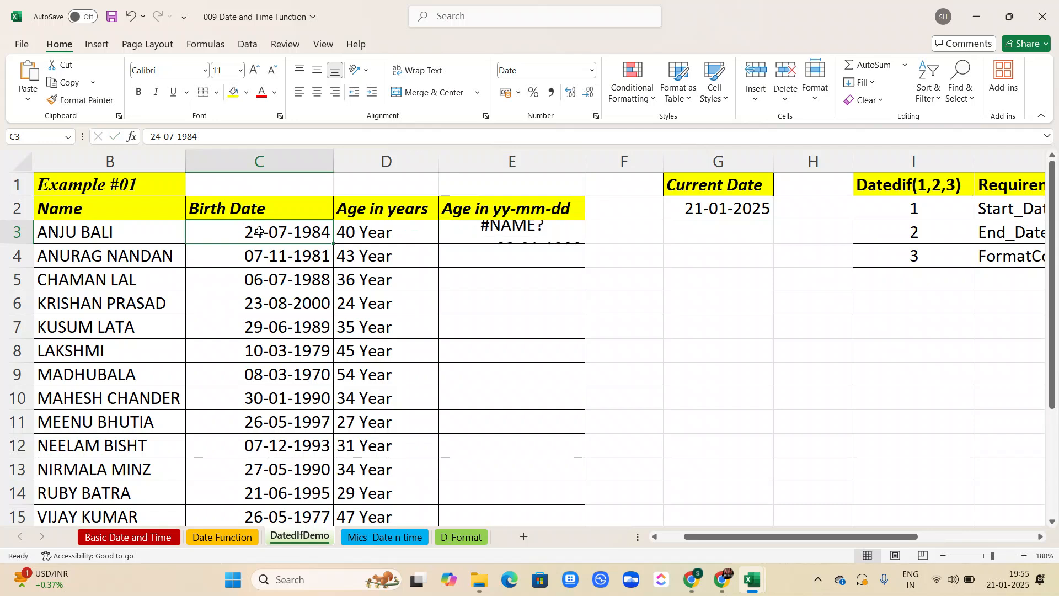
pyautogui.doubleClick(515, 237)
pyautogui.write('(')
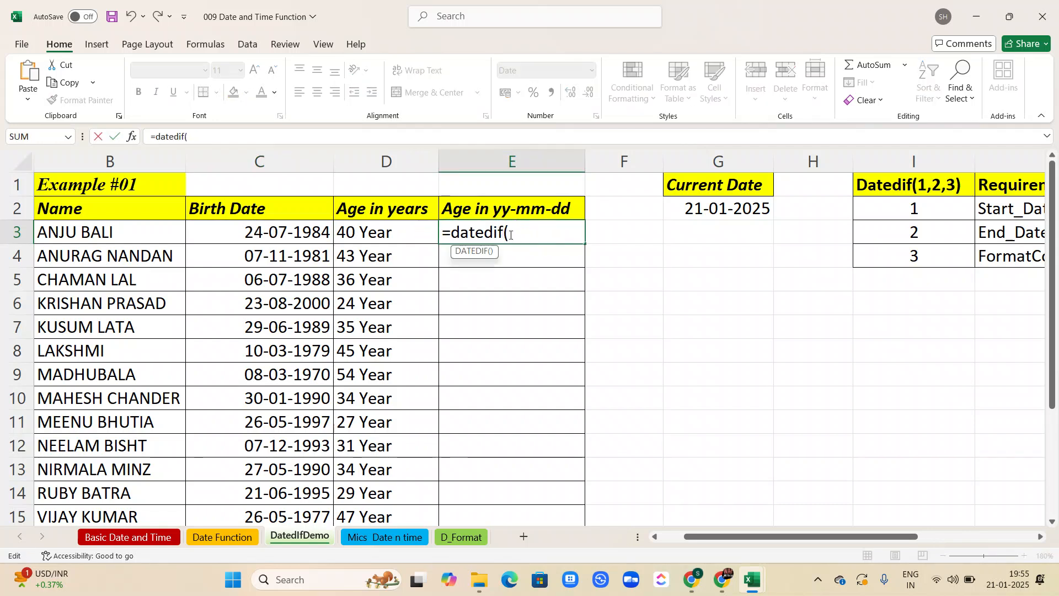
pyautogui.click(277, 231)
pyautogui.write(',')
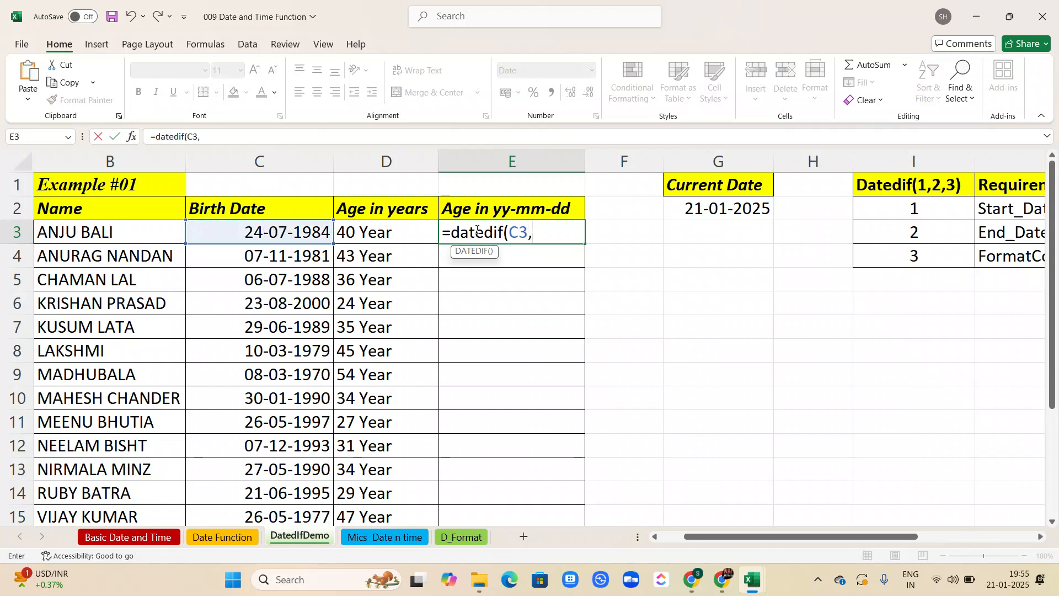
# Step: Add the current date cell to the E3 formula as the end date, with the absolute reference $G$2
pyautogui.click(689, 208)
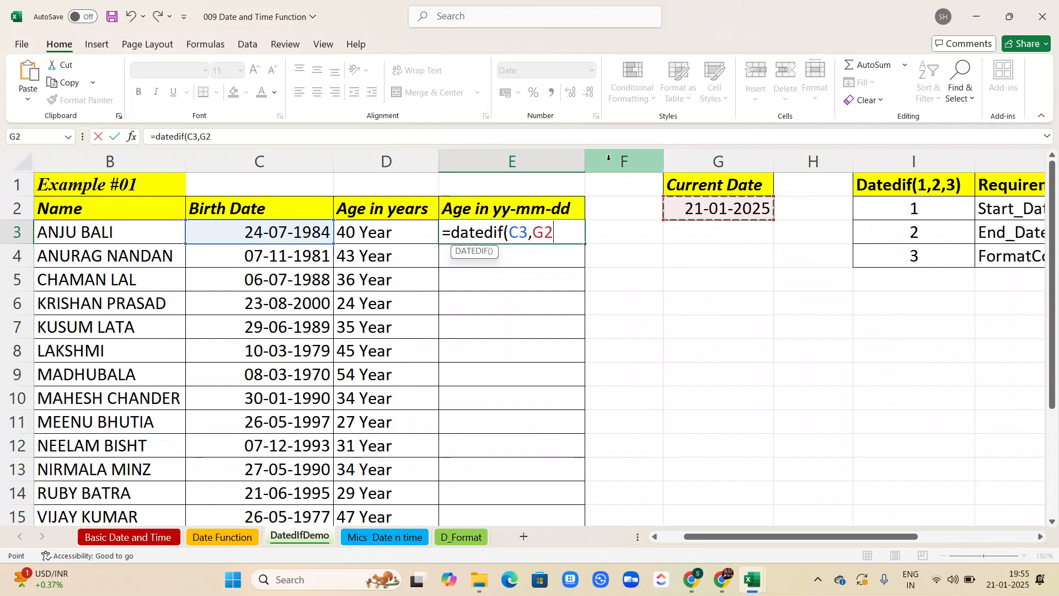
pyautogui.click(448, 107)
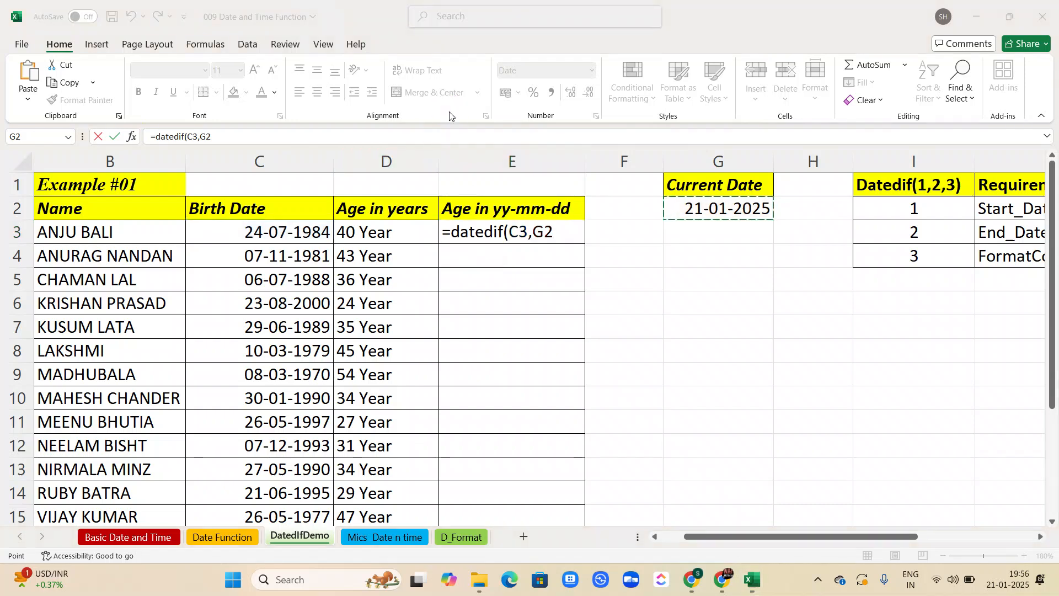
pyautogui.click(558, 236)
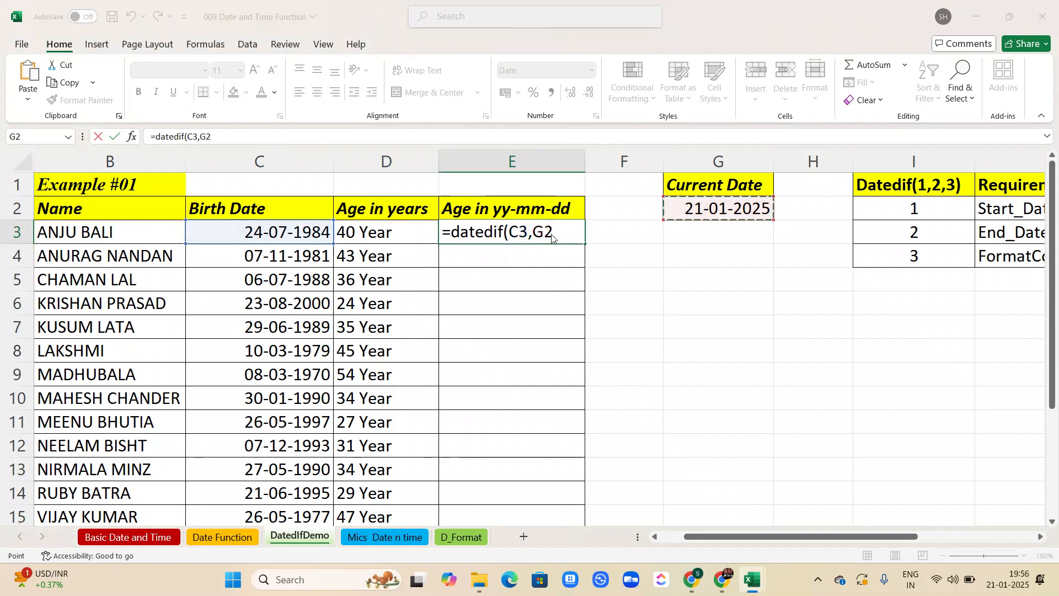
pyautogui.press('F5')
pyautogui.press('Escape')
pyautogui.press('F4')
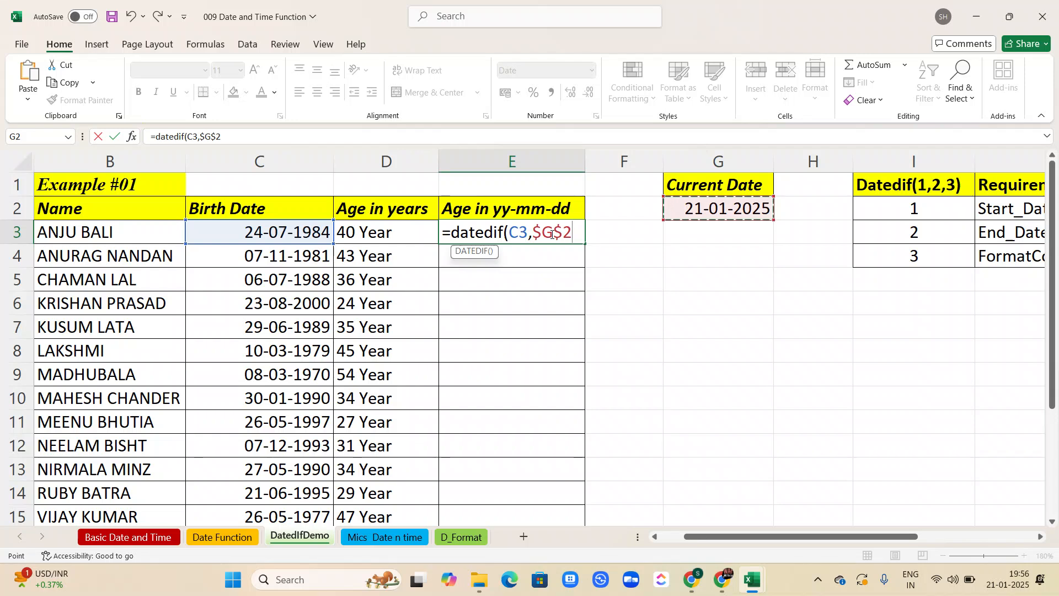
# Step: Complete the E3 DATEDIF with format code "y" and append & "Year" followed by a comma
pyautogui.write(', "y"')
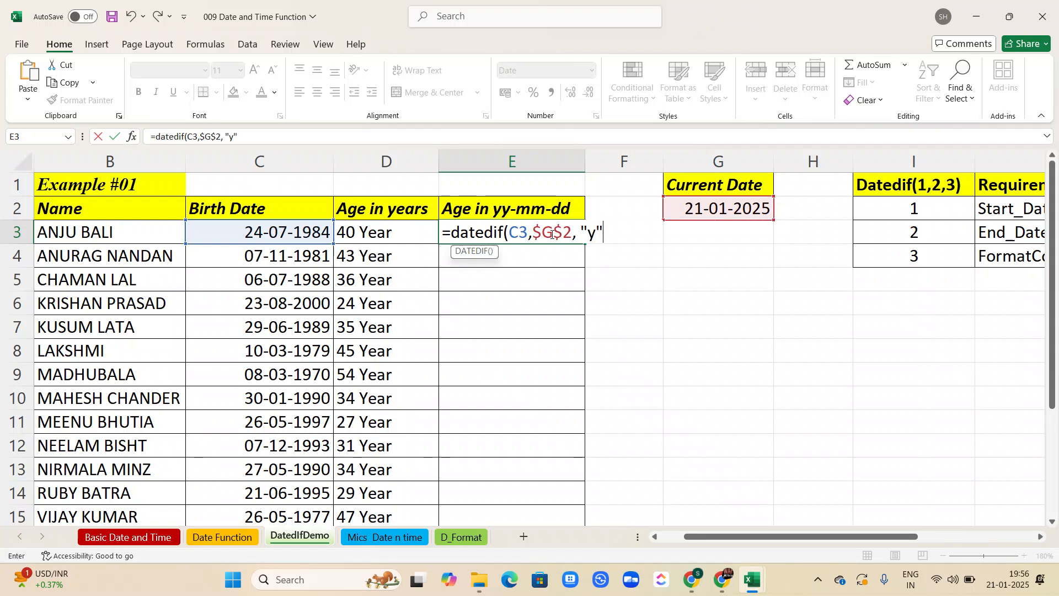
pyautogui.write(')')
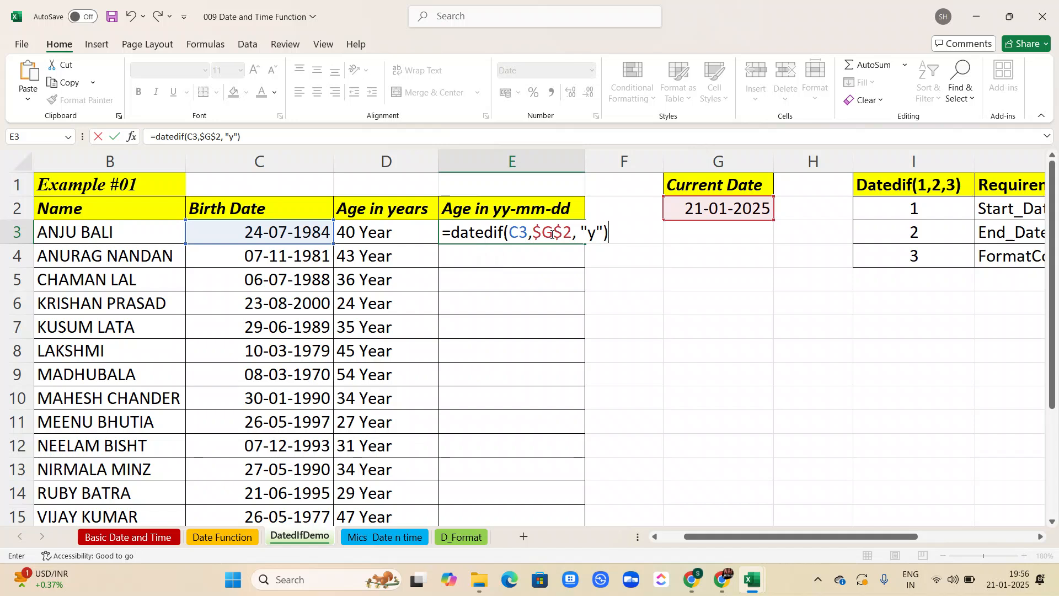
pyautogui.write('& "Year"')
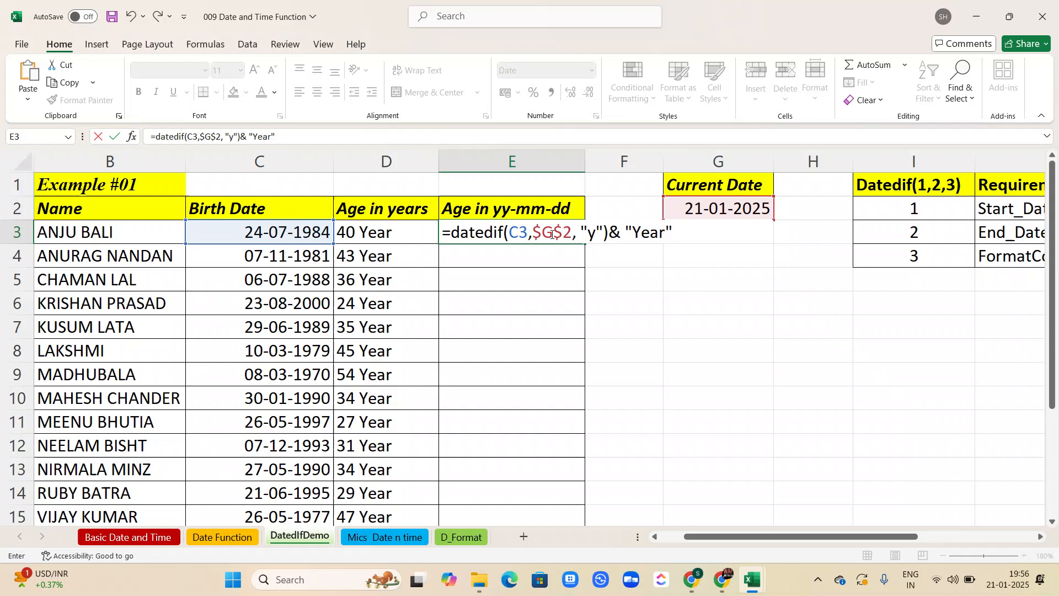
pyautogui.press('BackSpace')
pyautogui.write(',')
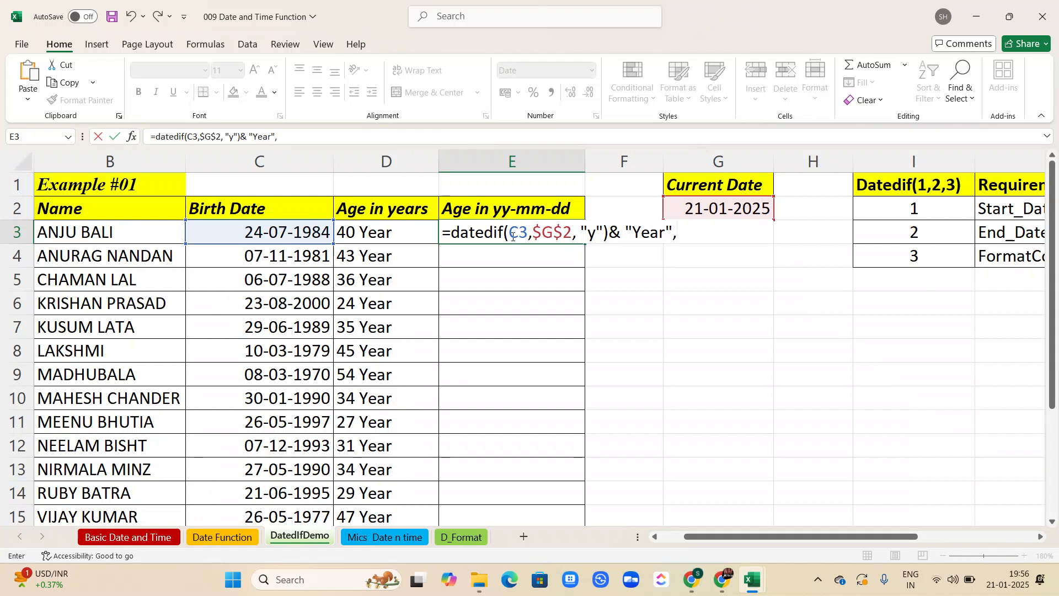
# Step: Add & to the E3 formula and append a copy of the datedif(C3,$G$2, "y")& "Year" expression
pyautogui.click(288, 133)
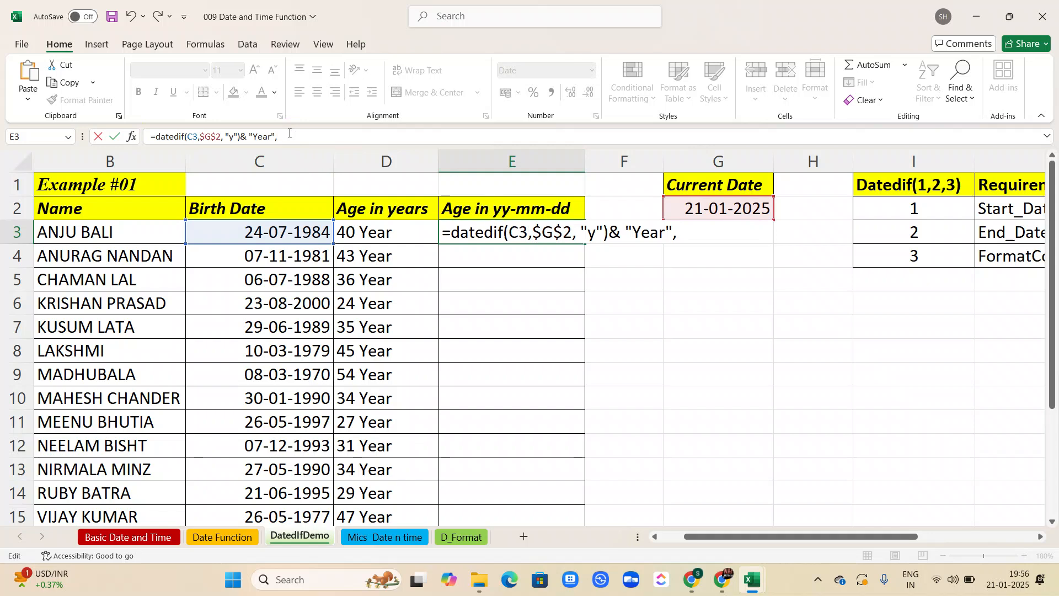
pyautogui.write('&')
pyautogui.moveTo(276, 136); pyautogui.dragTo(157, 145)
pyautogui.hotkey('ctrl', 'c')
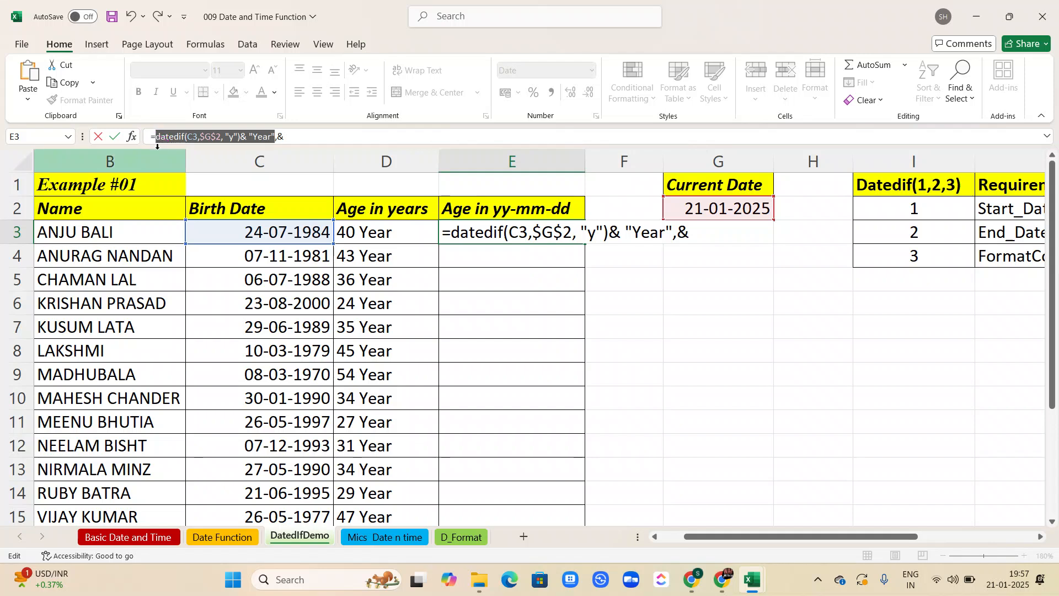
pyautogui.click(309, 134)
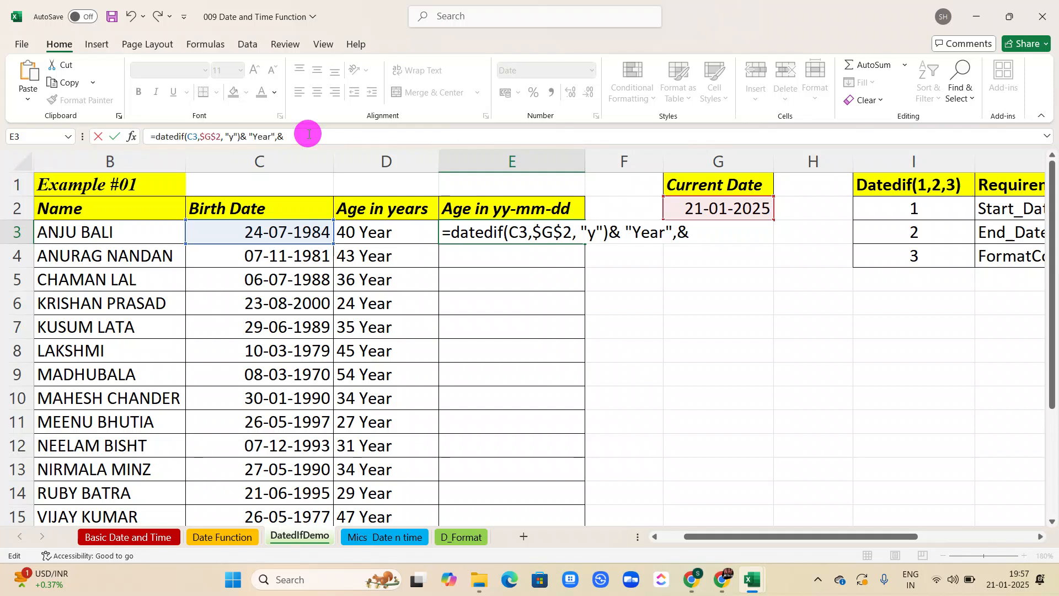
pyautogui.hotkey('ctrl', 'v')
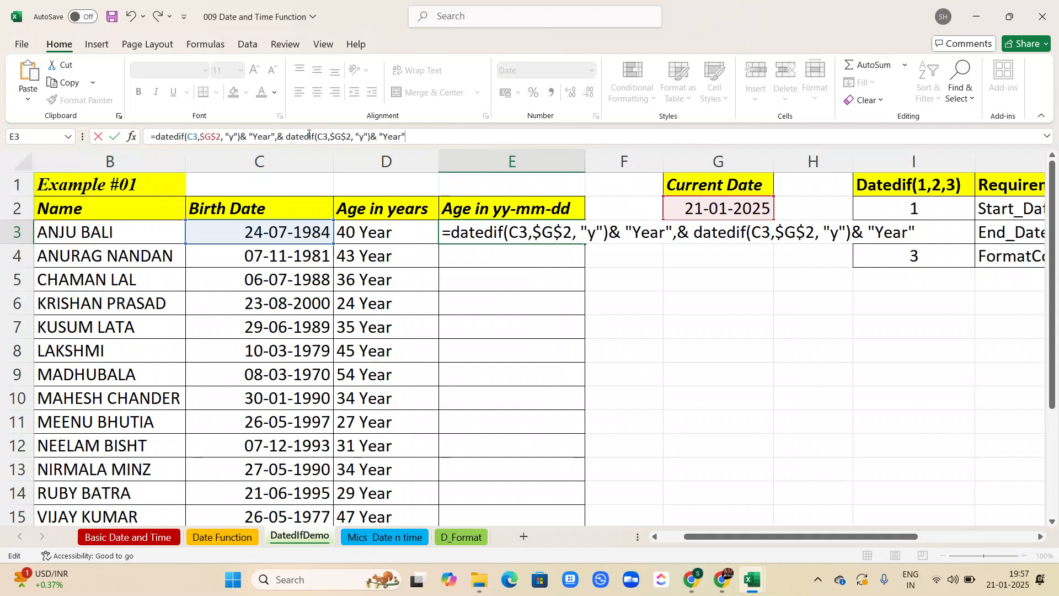
# Step: Consult the FormatCodes table and set the second DATEDIF's format code in E3 to "ym"
pyautogui.click(364, 136)
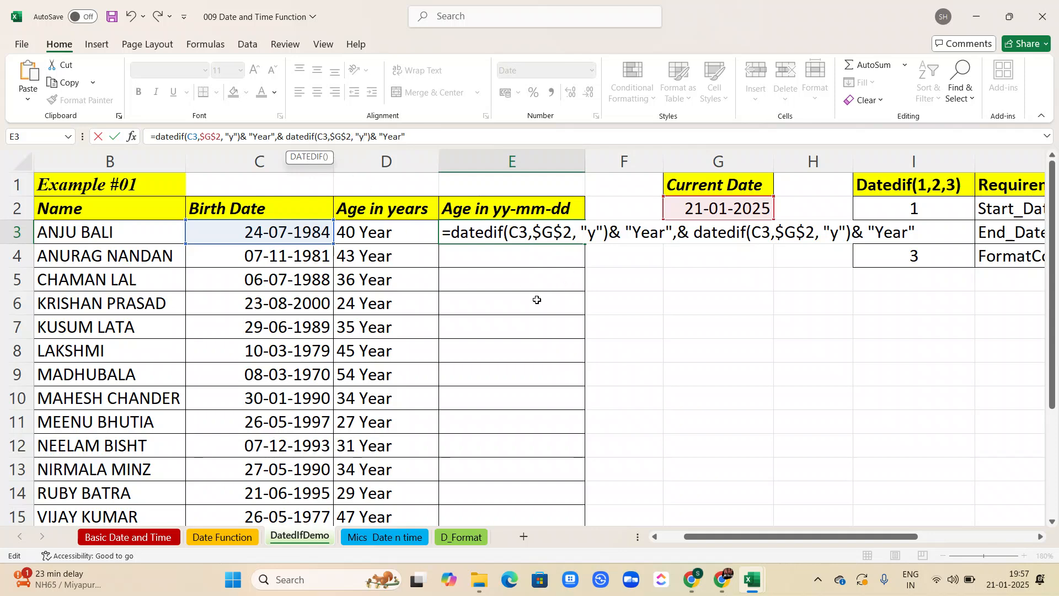
pyautogui.hscroll(3, 537, 300)
pyautogui.hscroll(3, 537, 299)
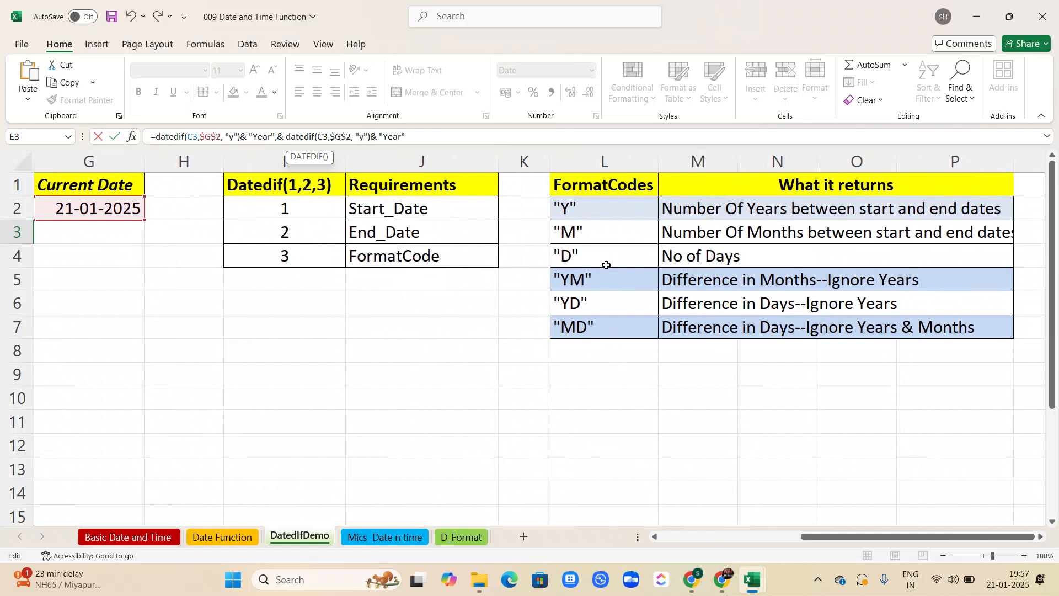
pyautogui.press('BackSpace')
pyautogui.write('y')
pyautogui.write('m')
# Step: Change the second label to " Month" followed by a comma and &, and put a space before Year in the first label
pyautogui.click(409, 136)
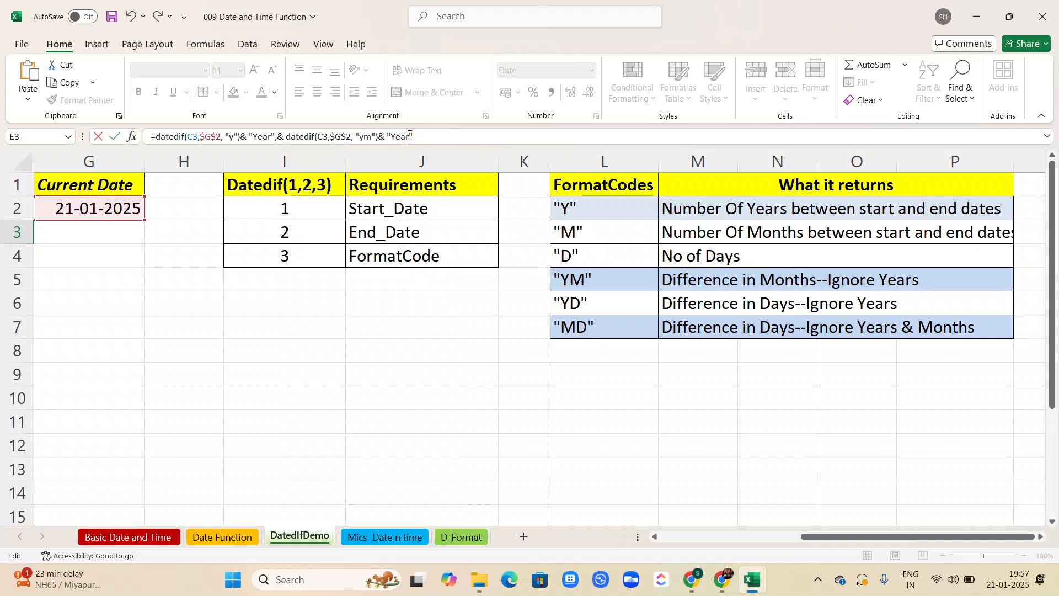
pyautogui.press('BackSpace')
pyautogui.write('Month",')
pyautogui.write('&')
pyautogui.click(384, 137)
pyautogui.click(391, 136)
pyautogui.click(253, 137)
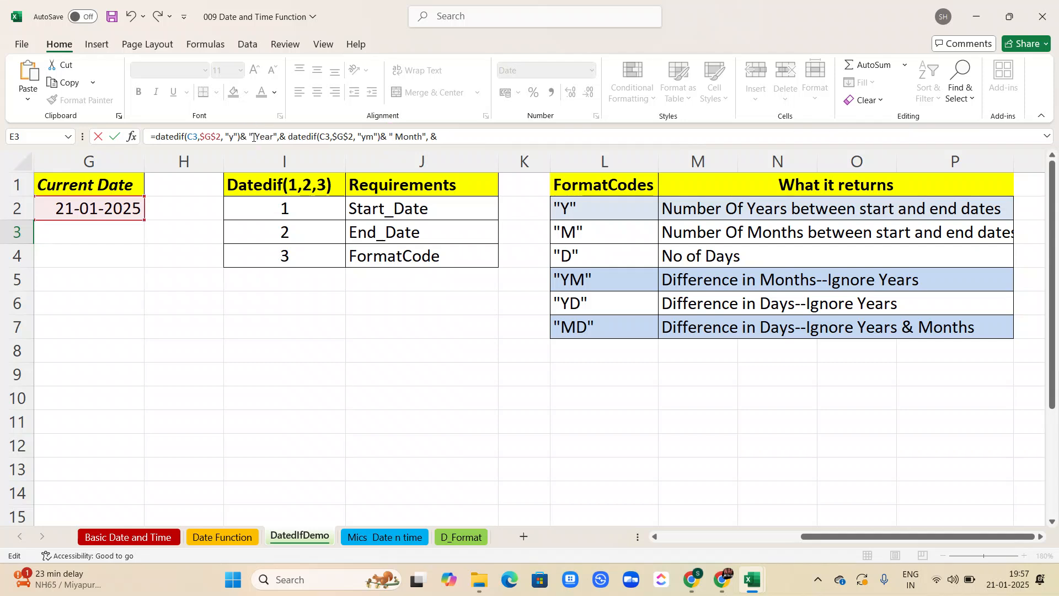
# Step: Append a third copy of the DATEDIF expression to the E3 formula and set its format code to "md"
pyautogui.click(457, 136)
pyautogui.hotkey('ctrl', 'v')
pyautogui.click(519, 136)
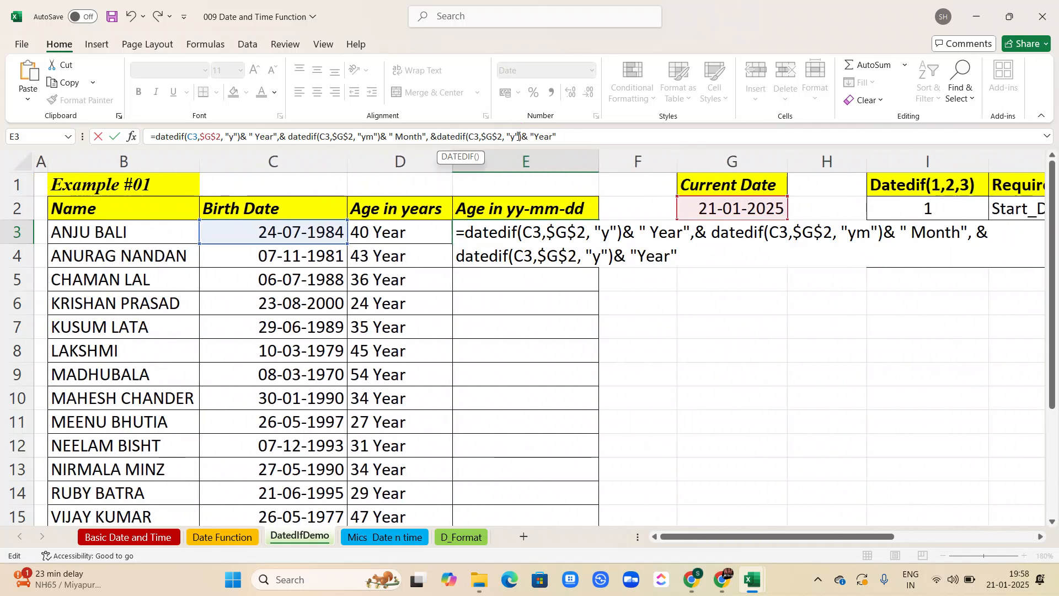
pyautogui.press('BackSpace')
pyautogui.write('md')
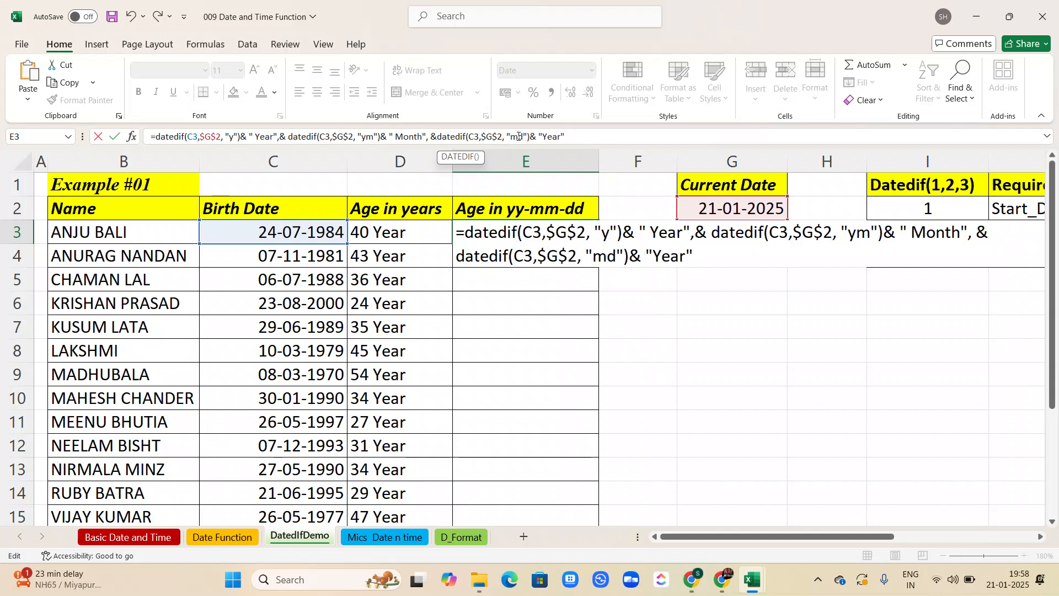
# Step: Change the third label in the E3 formula to "Day" and commit the formula, accepting the proposed correction
pyautogui.click(561, 137)
pyautogui.press('BackSpace')
pyautogui.press('BackSpace')
pyautogui.press('BackSpace')
pyautogui.press('BackSpace')
pyautogui.write('Day')
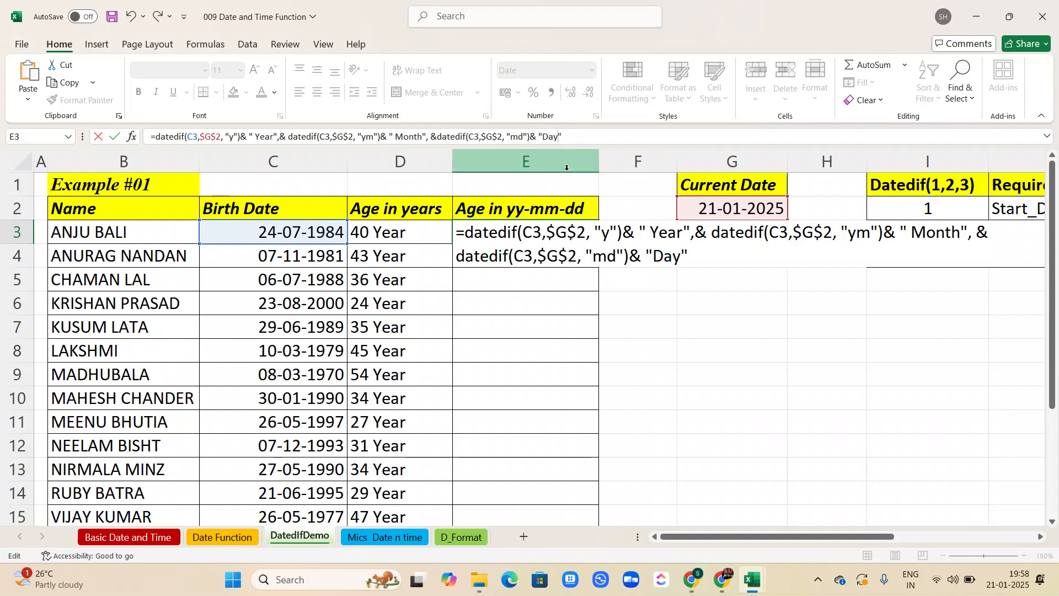
pyautogui.press('Return')
pyautogui.press('Return')
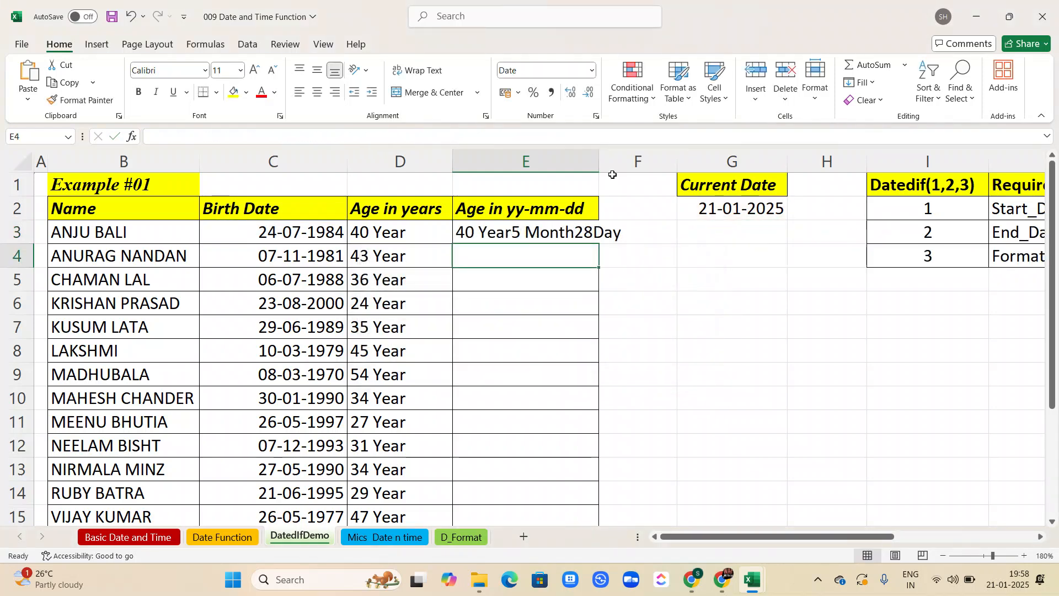
# Step: Edit the E3 formula to add spaces before and after the Year, Month and Day labels, and commit it
pyautogui.click(503, 226)
pyautogui.doubleClick(503, 227)
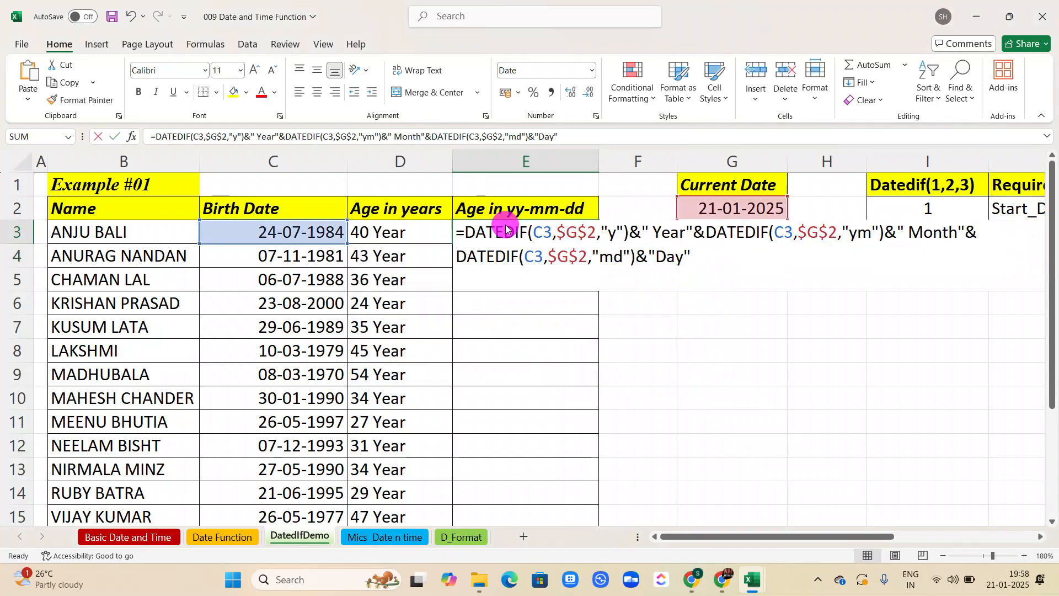
pyautogui.click(395, 137)
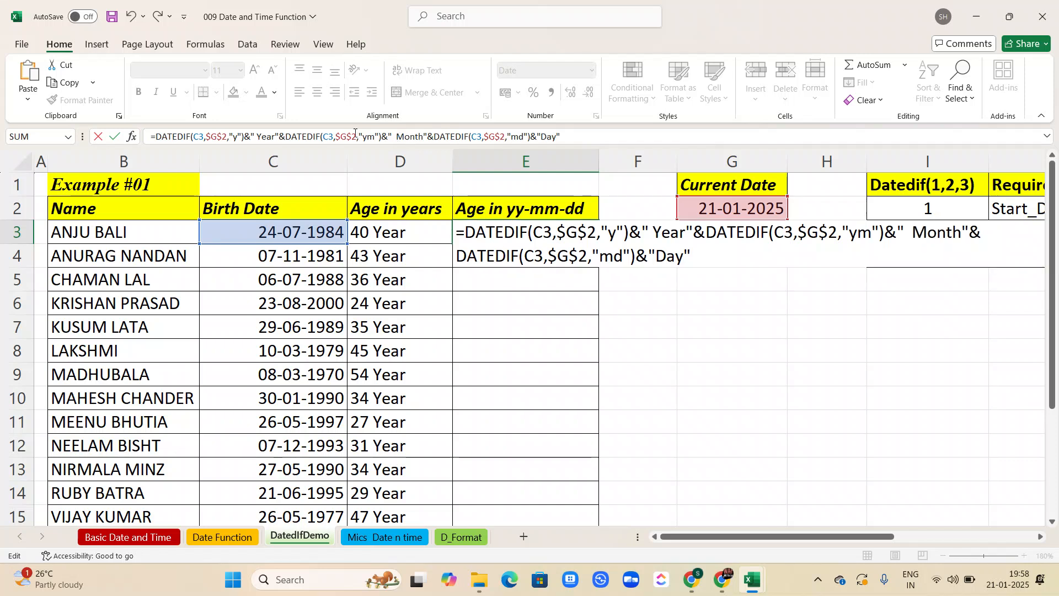
pyautogui.click(257, 136)
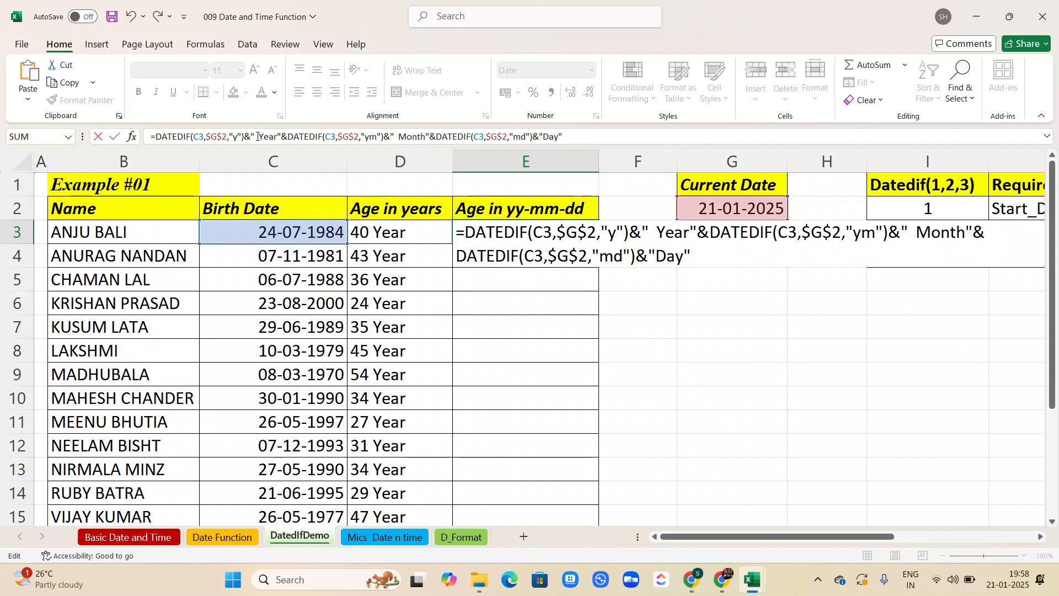
pyautogui.click(430, 136)
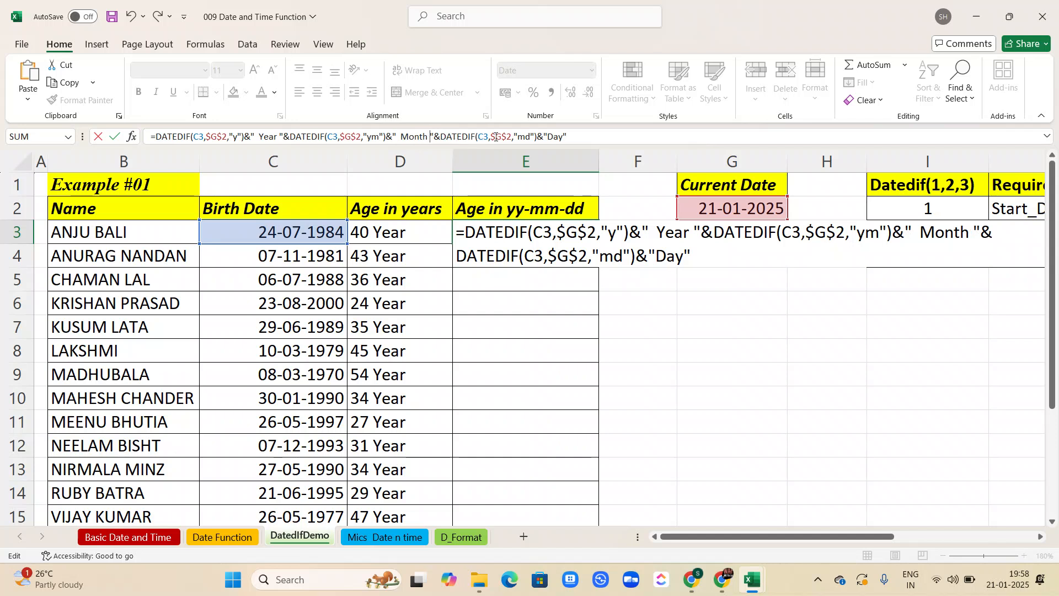
pyautogui.click(547, 137)
pyautogui.press('Return')
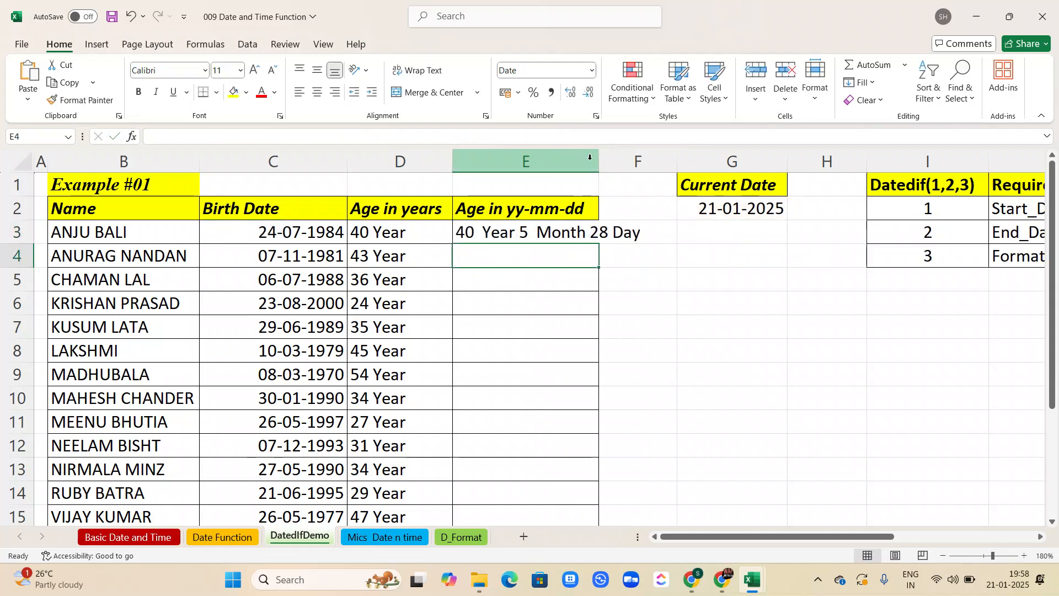
# Step: AutoFit column E to the E3 result and fill the formula down the Age in yy-mm-dd column to the last row
pyautogui.click(532, 236)
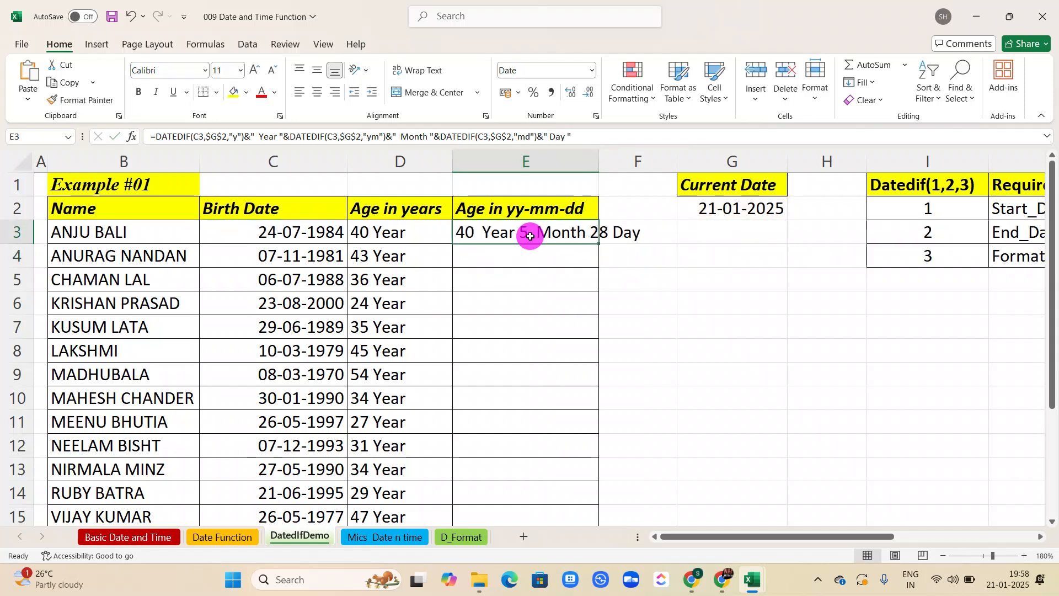
pyautogui.doubleClick(599, 160)
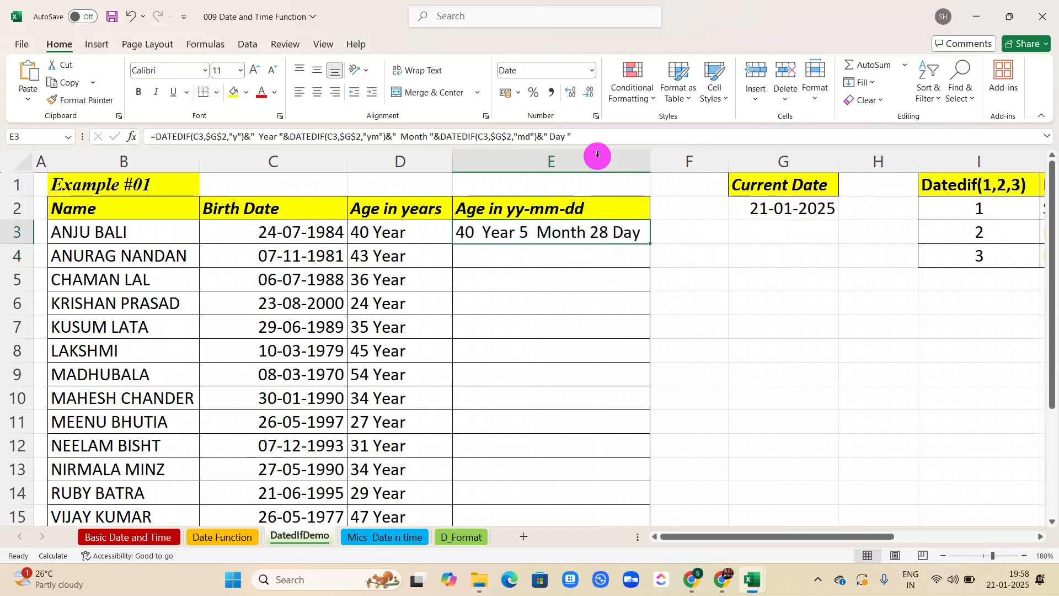
pyautogui.moveTo(651, 242); pyautogui.dragTo(652, 242)
pyautogui.doubleClick(652, 242)
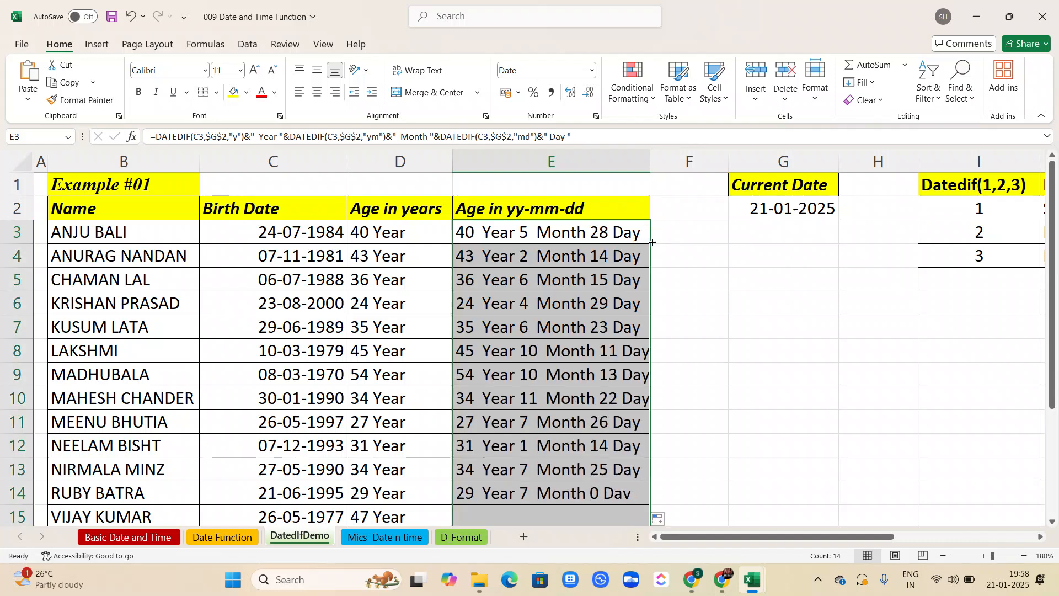
# Step: Check the filled ages down to the last row and look over the Mics Date n time, D_Format and Date Function sheets
pyautogui.scroll(-3, 553, 282)
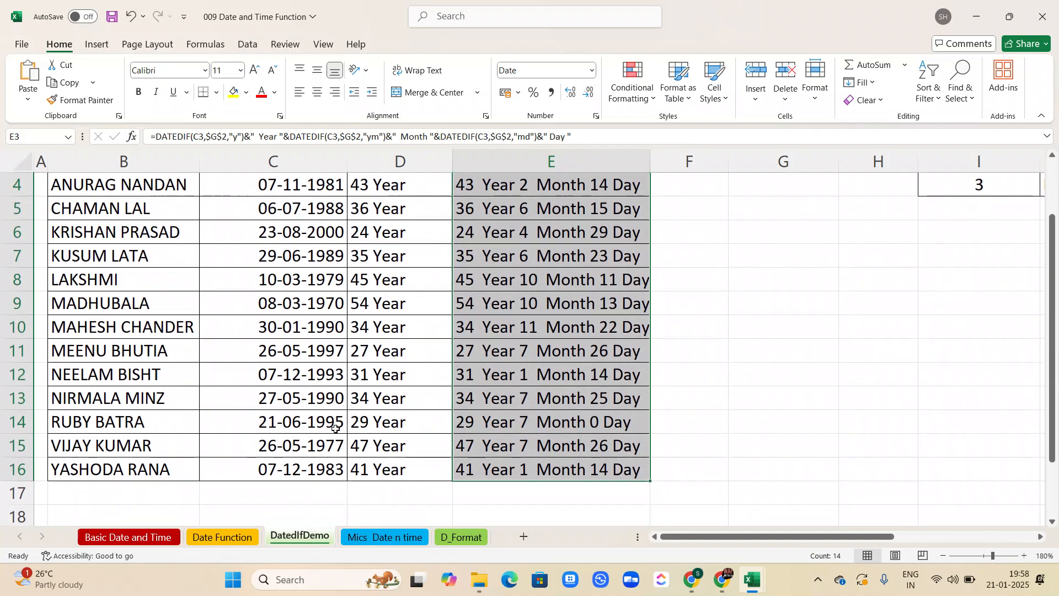
pyautogui.click(370, 536)
pyautogui.hscroll(5, 319, 269)
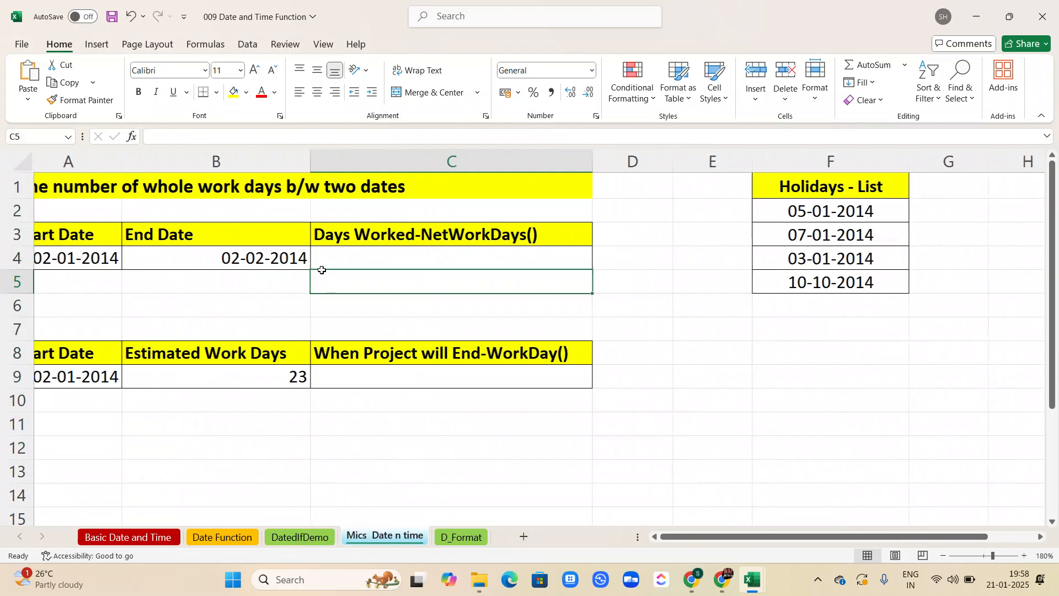
pyautogui.hscroll(-5, 322, 270)
pyautogui.hscroll(3, 322, 269)
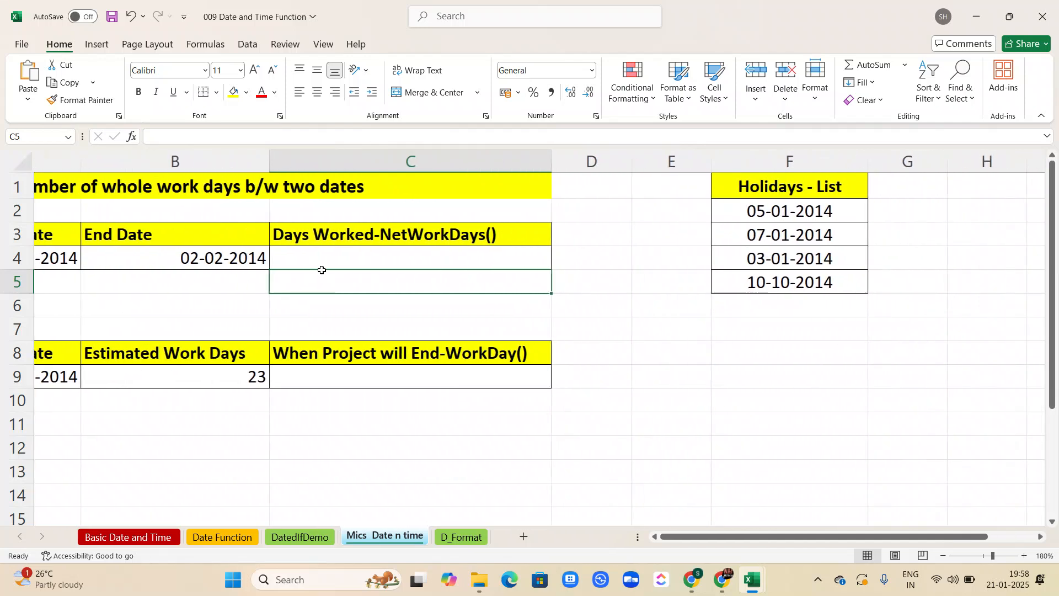
pyautogui.click(461, 536)
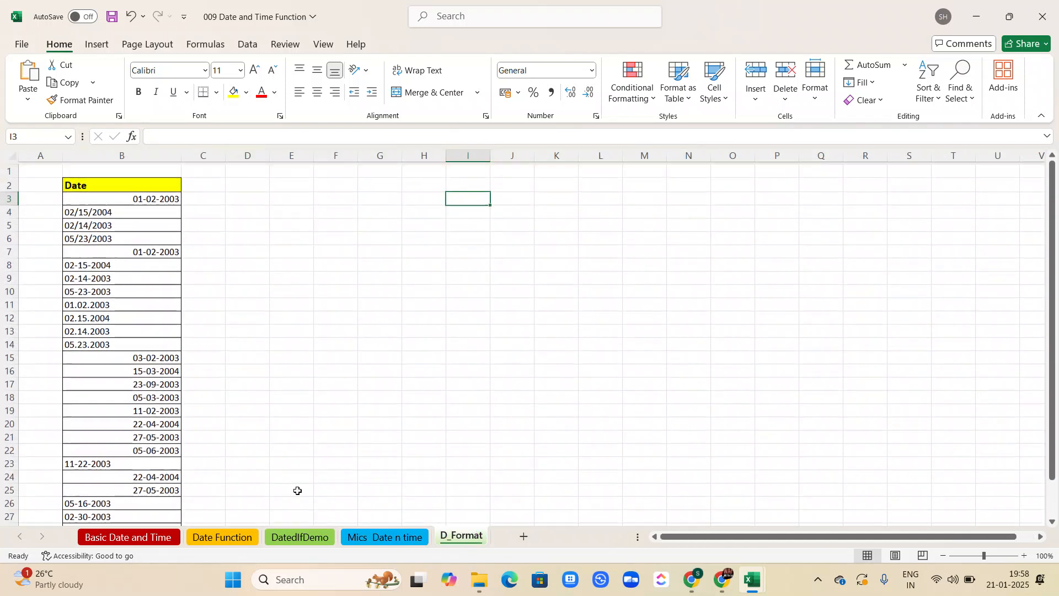
pyautogui.click(382, 539)
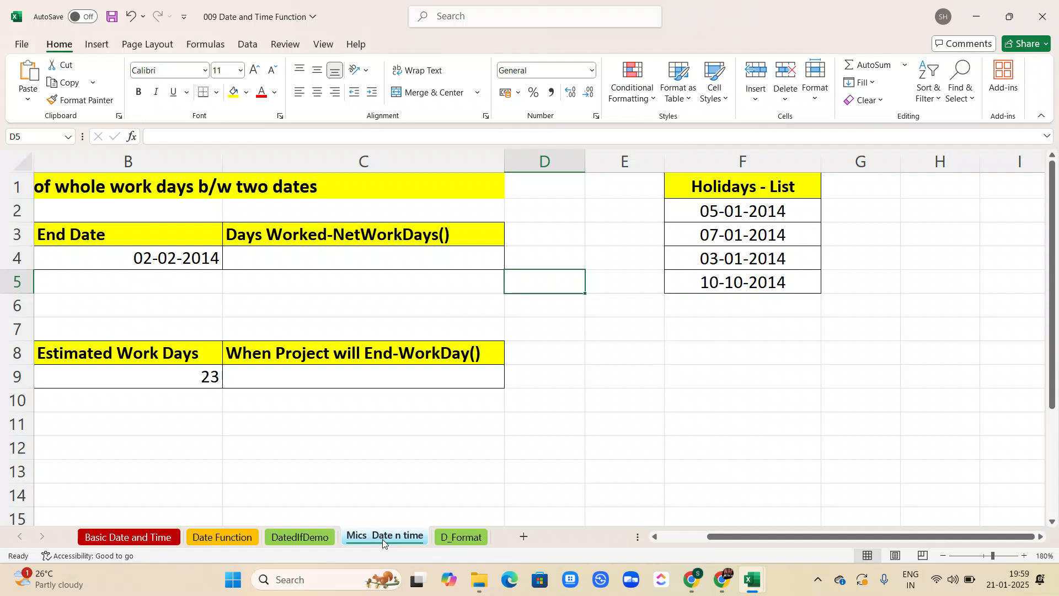
pyautogui.click(241, 537)
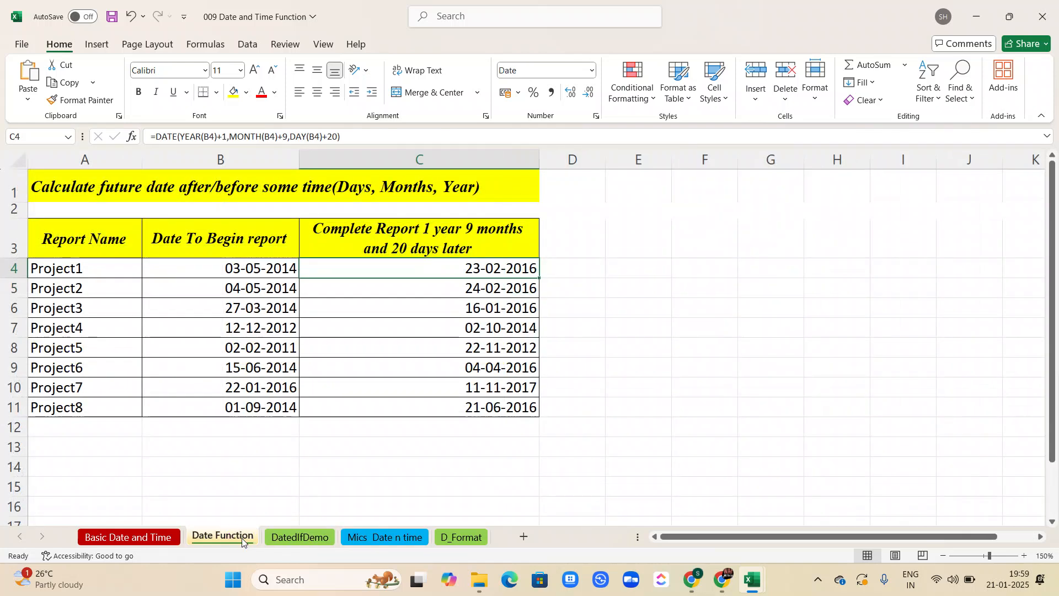